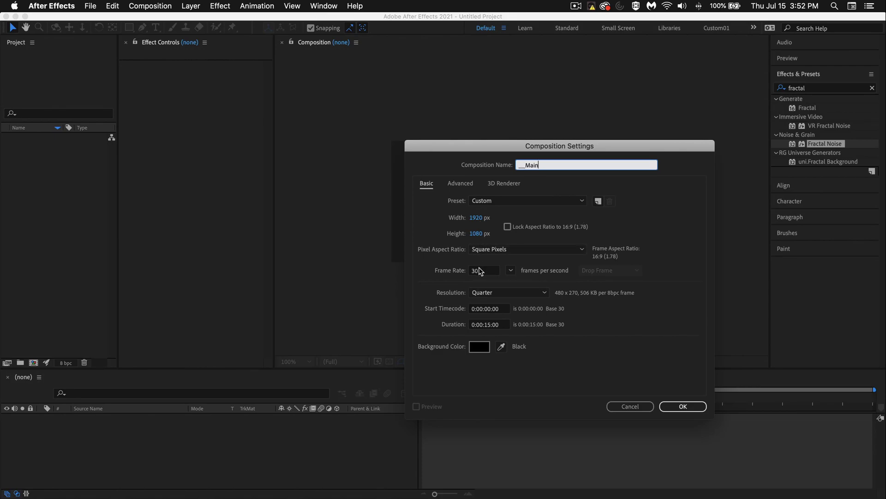
- Confirm the 1920×1080, 15-second __Main composition and add a full-frame solid named FogBase
click(692, 406)
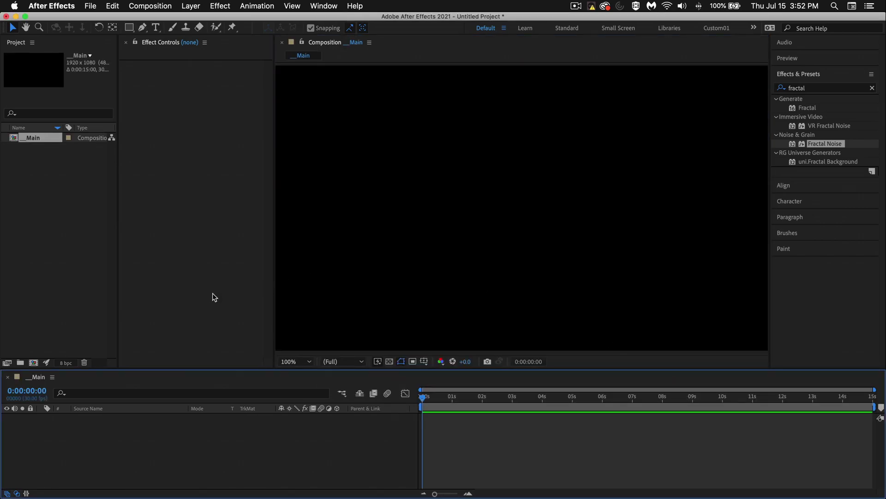
right_click(207, 445)
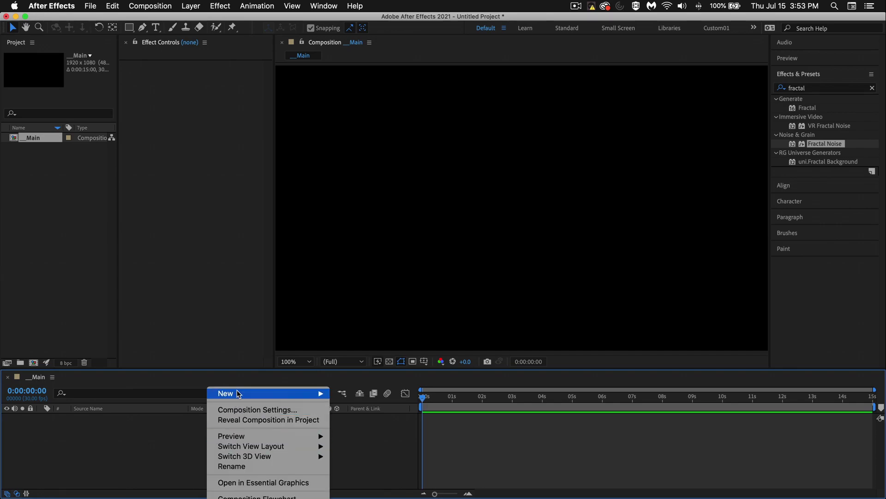
mouse_move(239, 393)
click(381, 419)
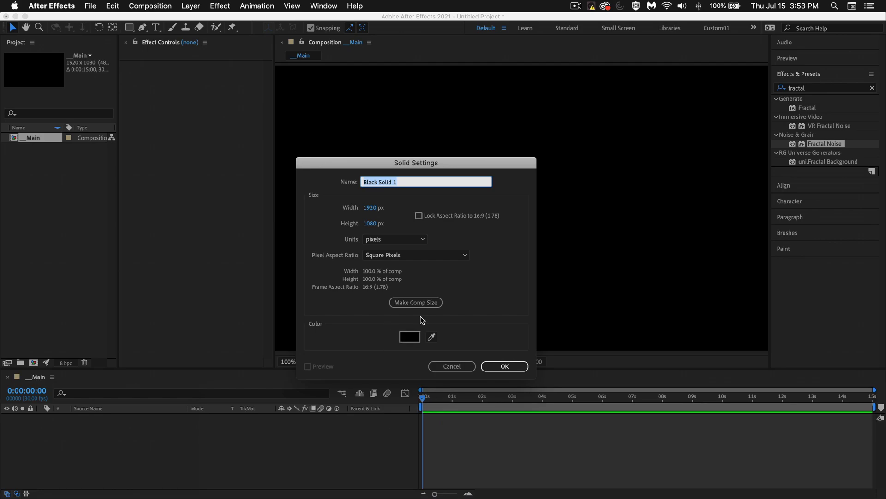
text(FogG)
key(BackSpace)
text(Base)
click(488, 365)
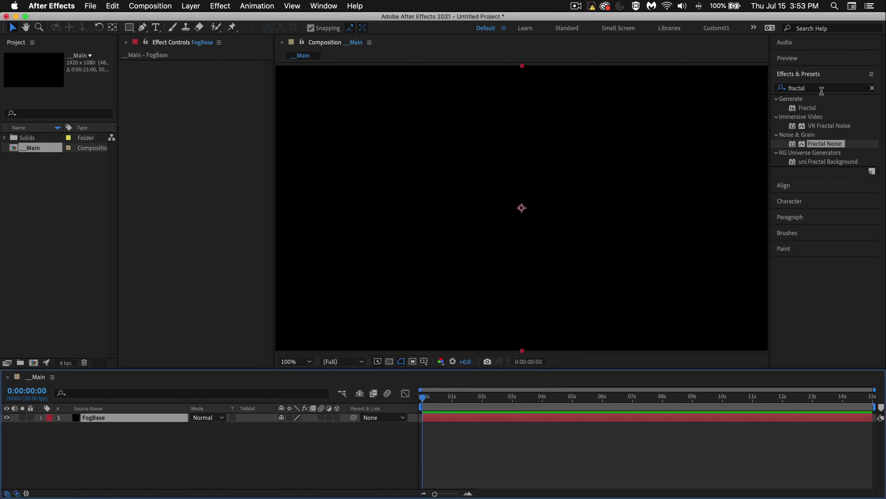
- Apply Gradient Ramp to FogBase and swap its start and end colours
click(821, 89)
double_click(821, 85)
text(ramp)
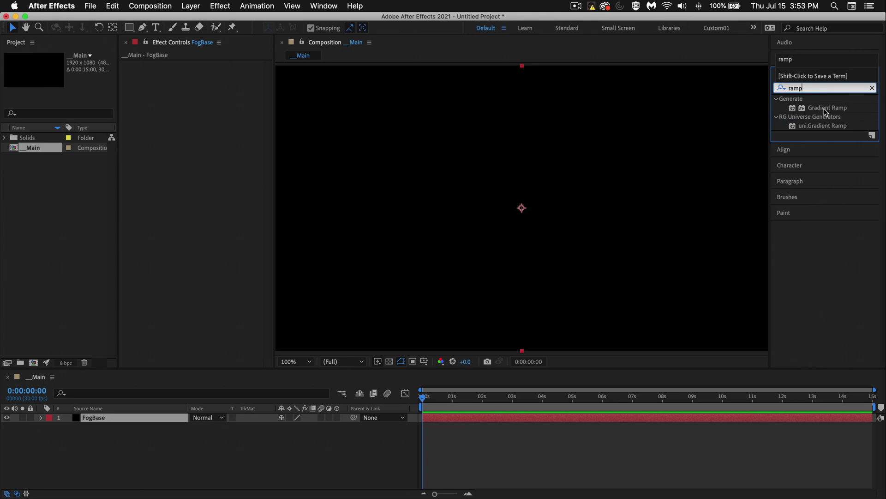
drag(824, 109, 125, 415)
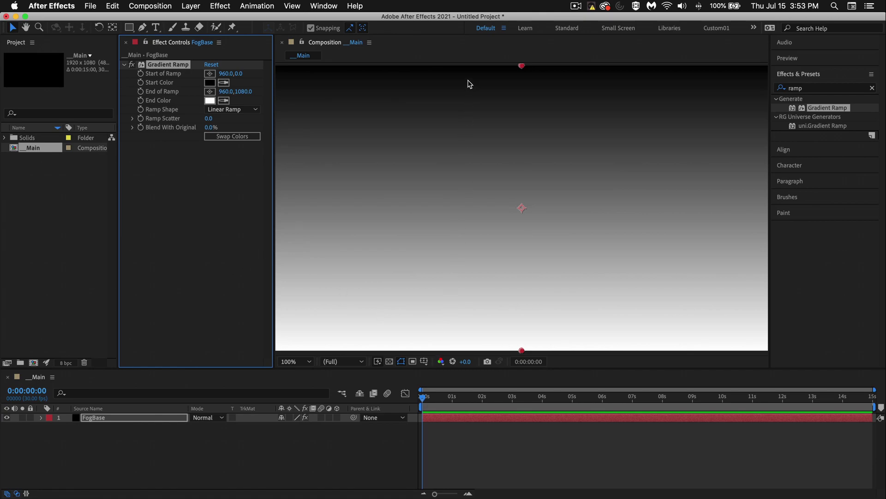
click(230, 137)
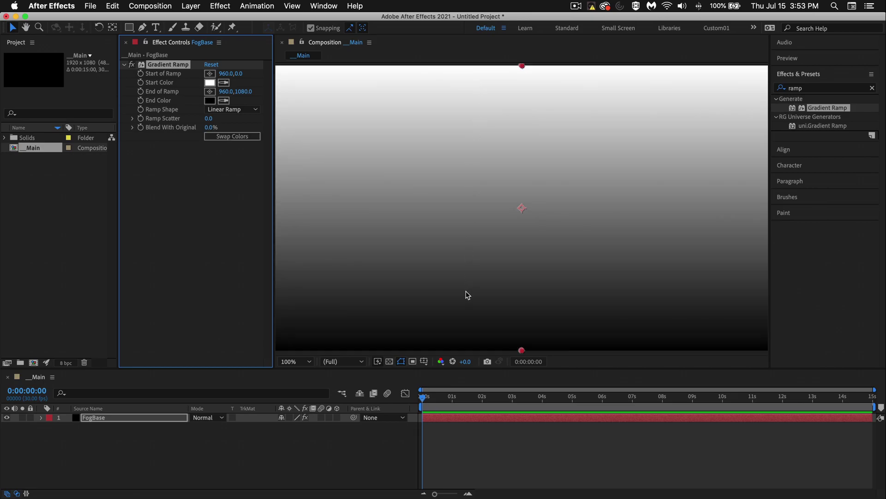
- Set the ramp's start colour to pale cyan D6FBFF and end colour to purple 66368A
click(210, 82)
click(737, 298)
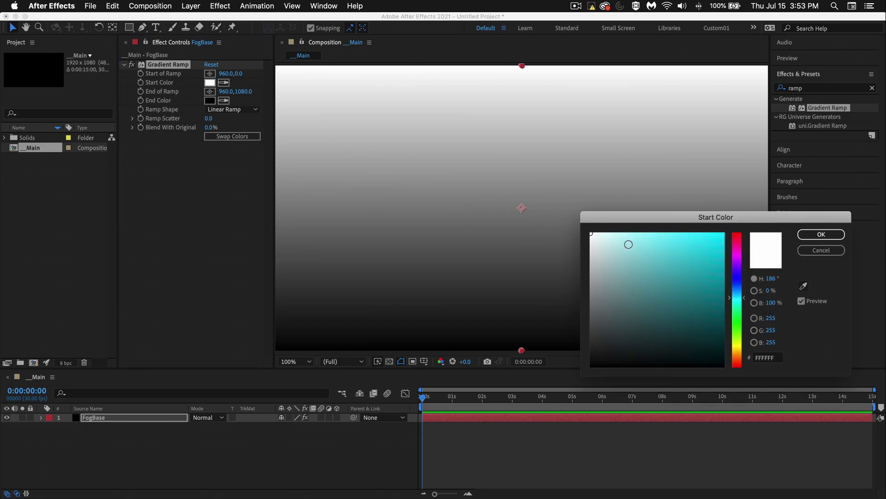
drag(628, 245, 611, 222)
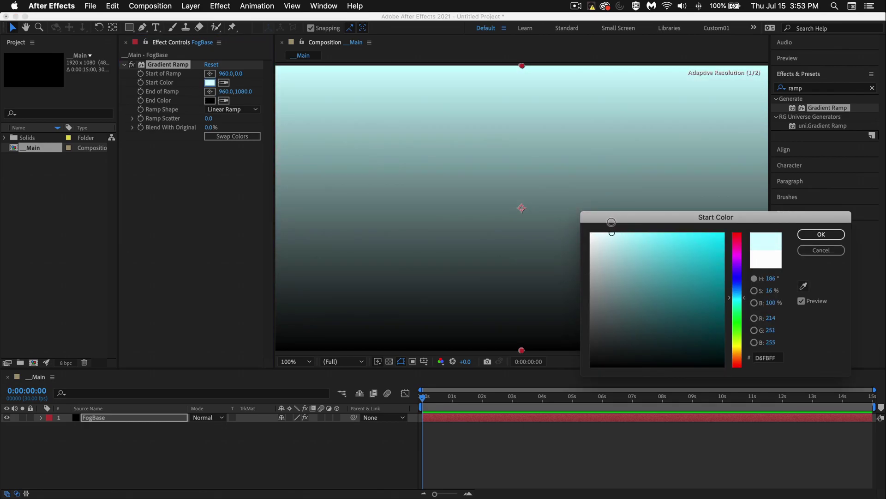
click(803, 234)
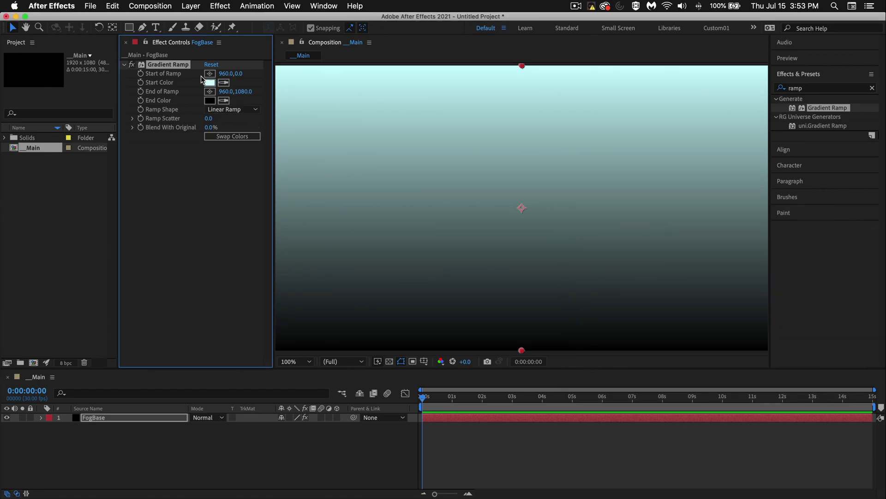
click(210, 100)
drag(684, 327, 742, 265)
mouse_move(721, 310)
mouse_down()
mouse_move(717, 319)
mouse_move(732, 327)
mouse_move(673, 292)
mouse_up()
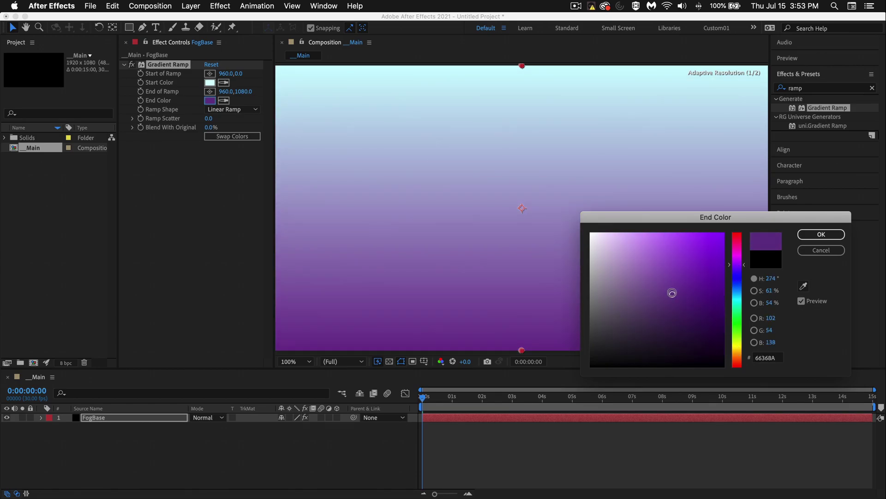
click(821, 234)
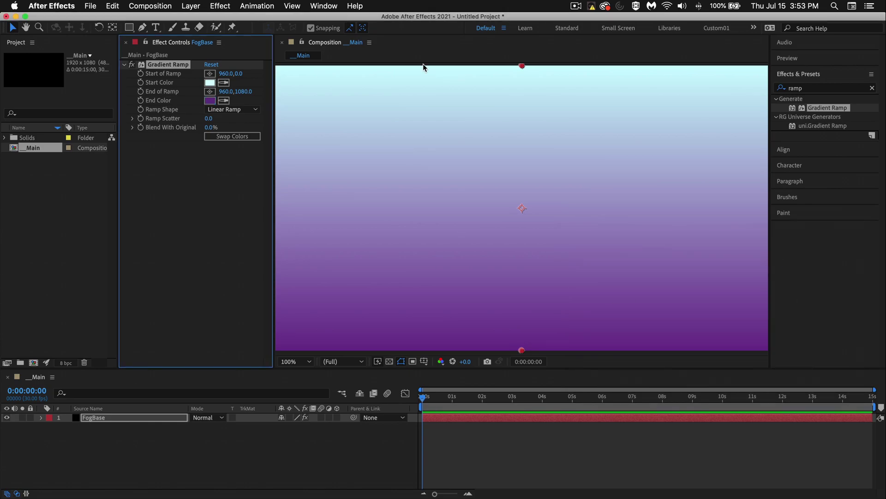
click(123, 65)
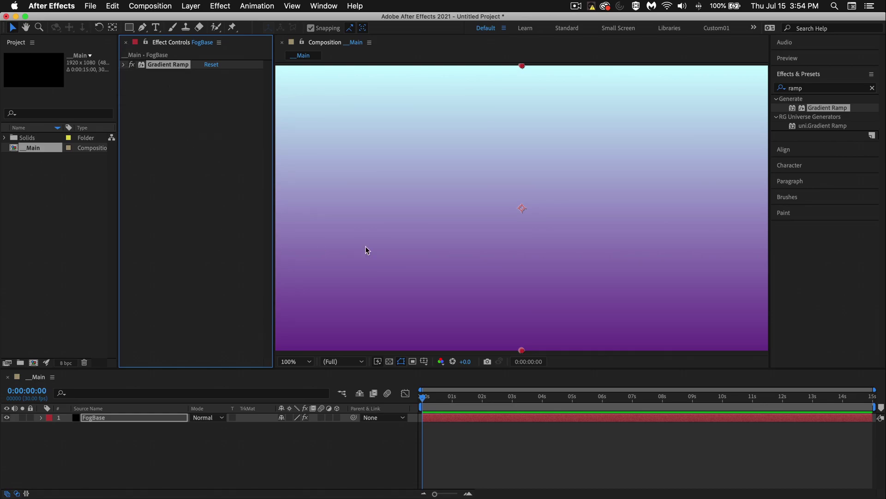
- Add Fractal Noise to FogBase in Add mode at Brightness -51, and set project depth to 32 bpc
click(820, 89)
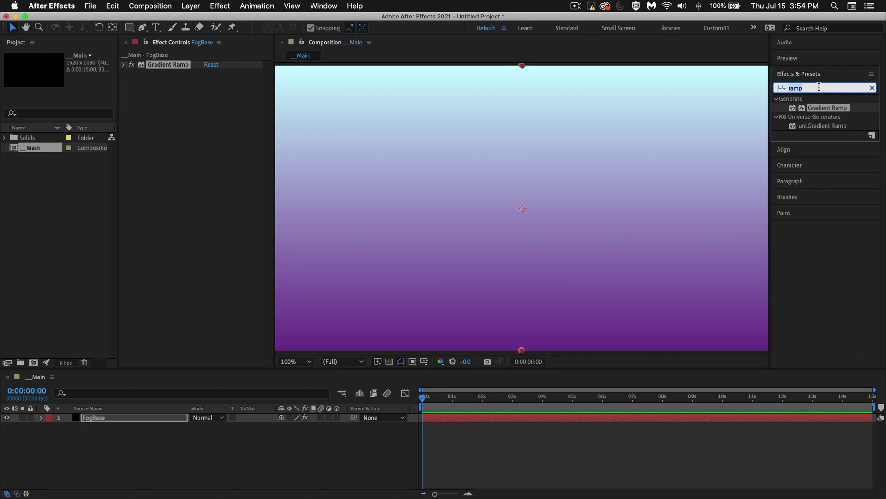
text(fractal)
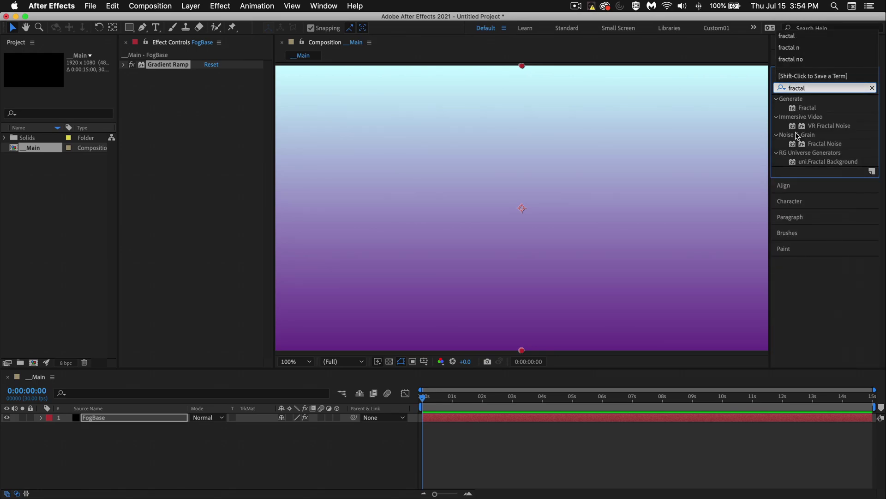
drag(828, 146, 121, 414)
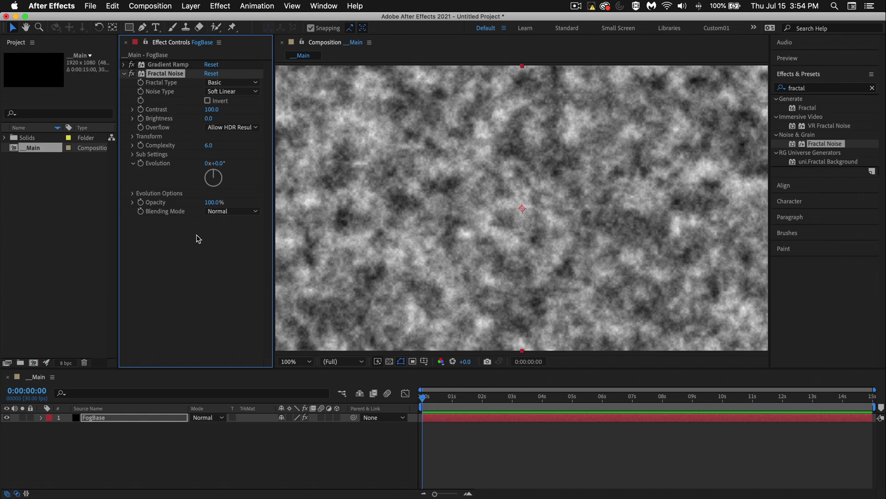
click(231, 212)
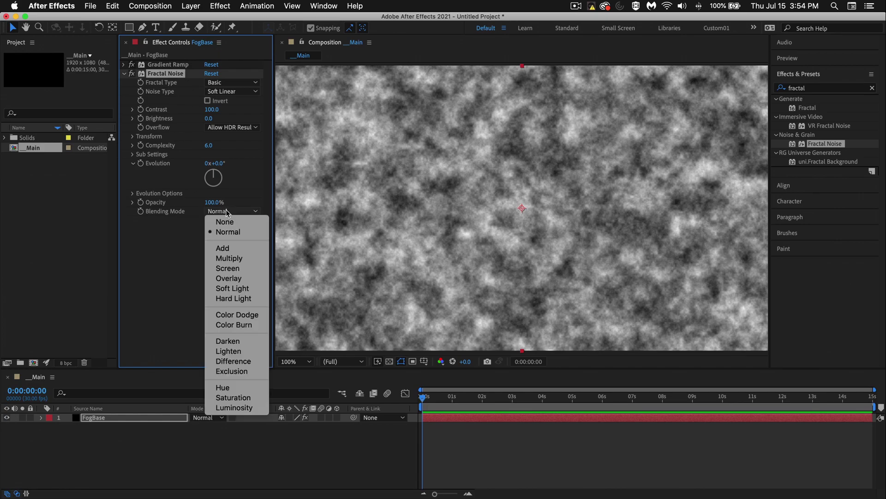
click(237, 248)
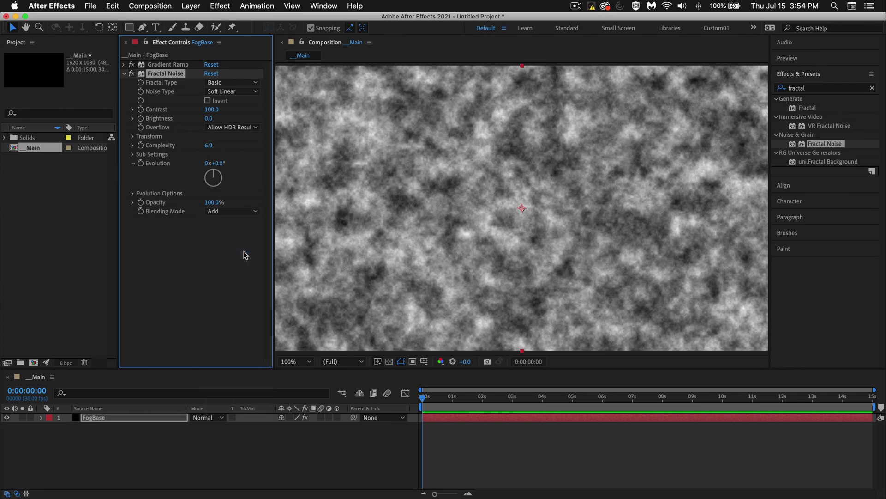
click(235, 293)
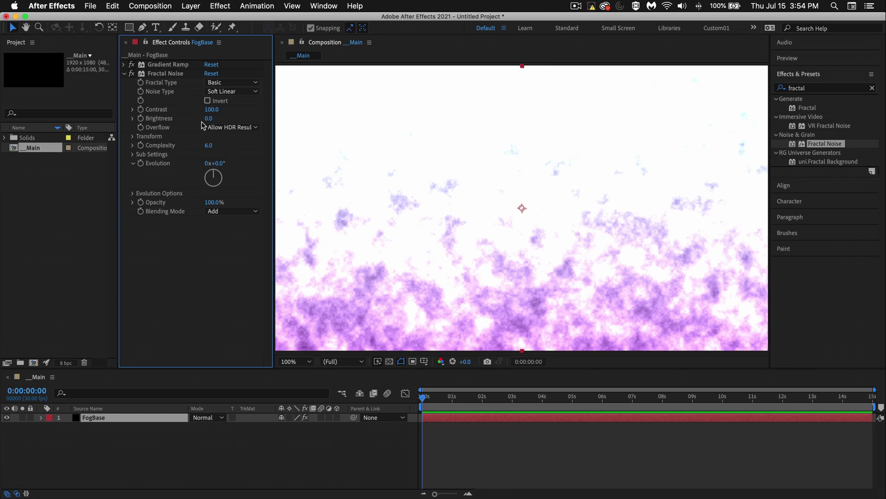
drag(208, 118, 177, 114)
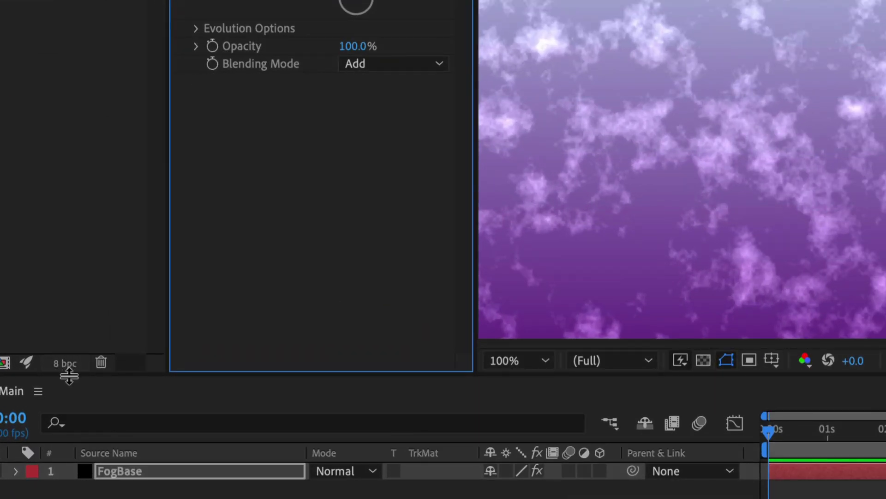
alt+click(66, 370)
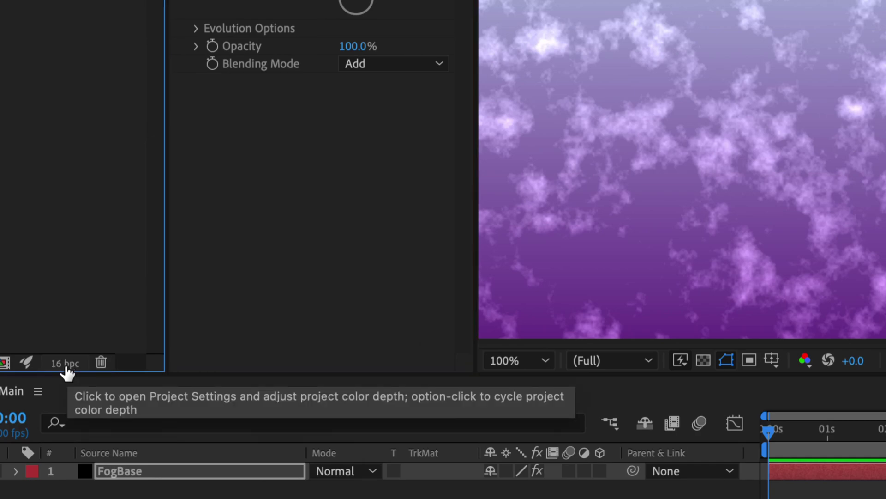
alt+click(66, 369)
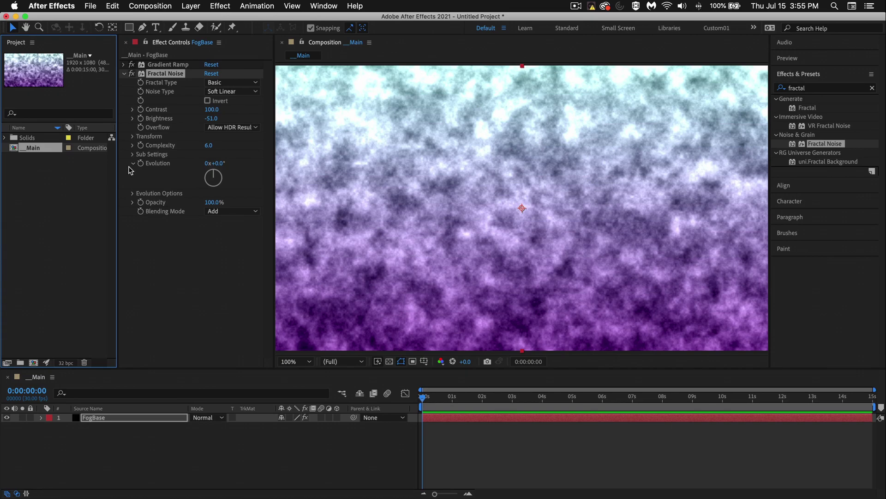
- Switch the noise to Dynamic Twist with Scale 1703, Complexity 20, Contrast 154, Brightness -76
click(131, 137)
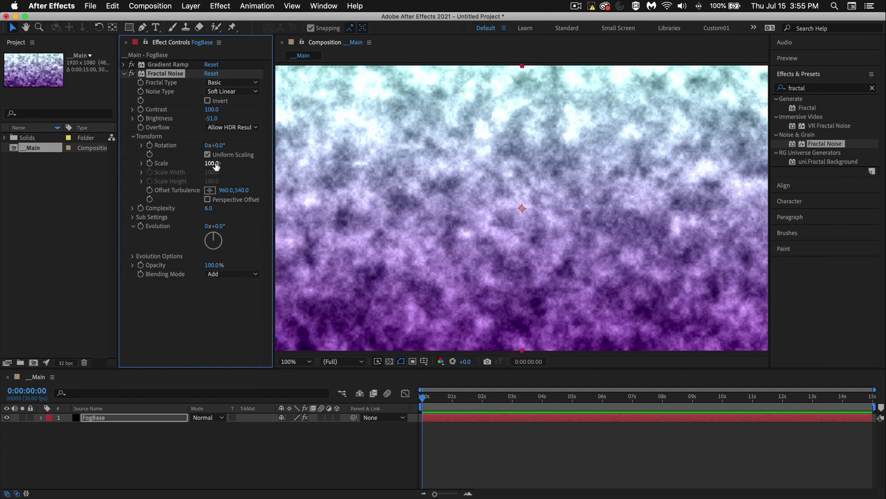
drag(211, 162, 569, 149)
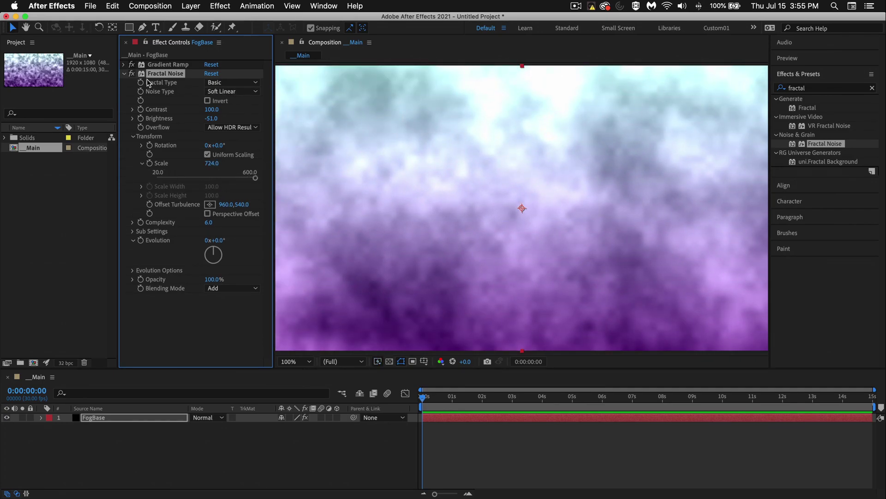
click(222, 83)
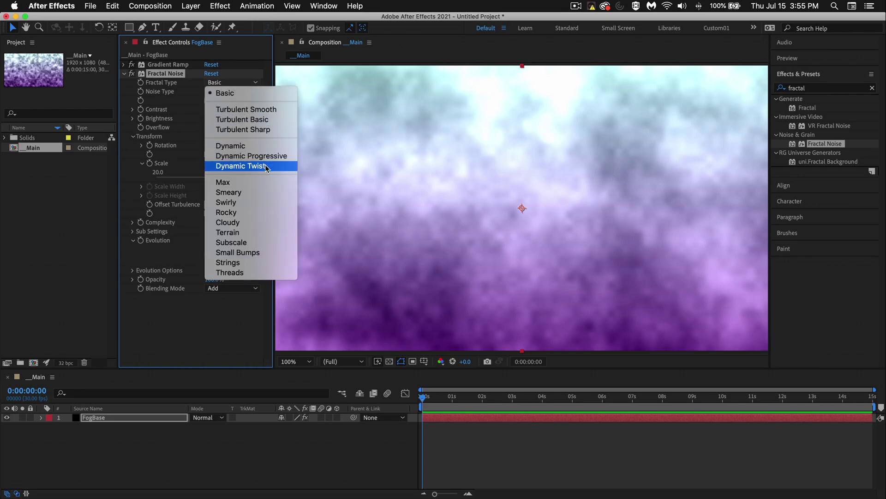
click(241, 166)
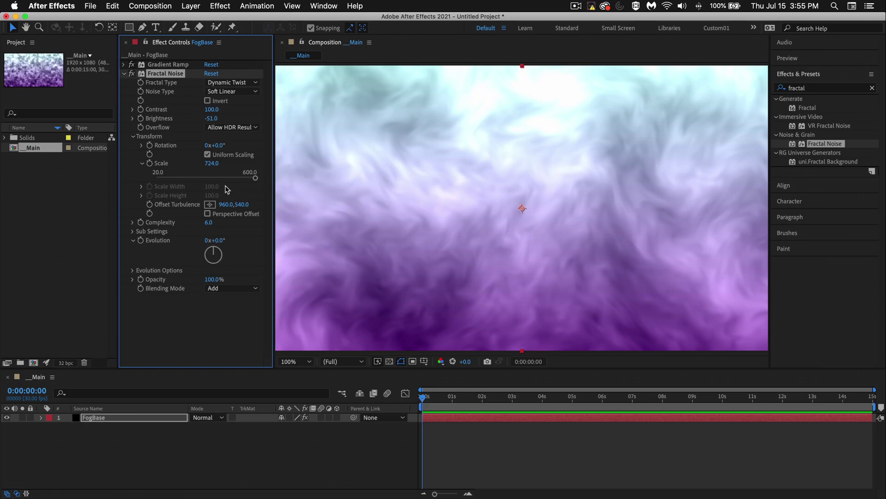
drag(211, 163, 569, 208)
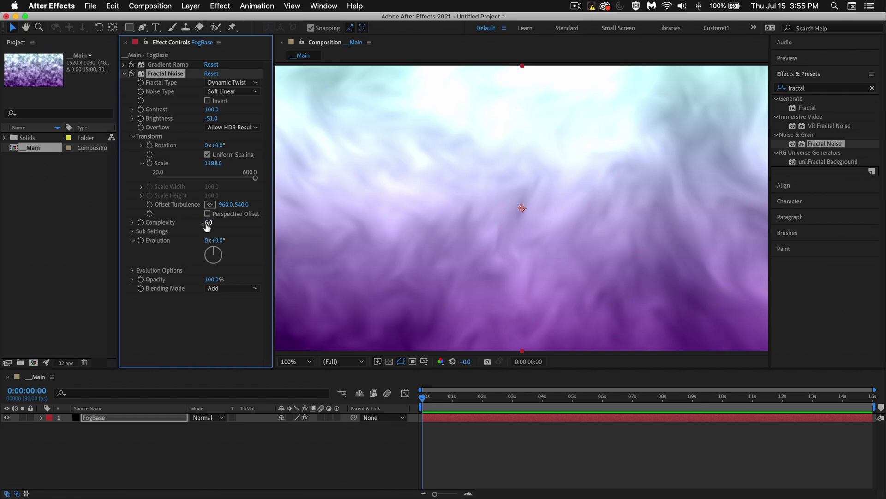
drag(207, 225, 262, 224)
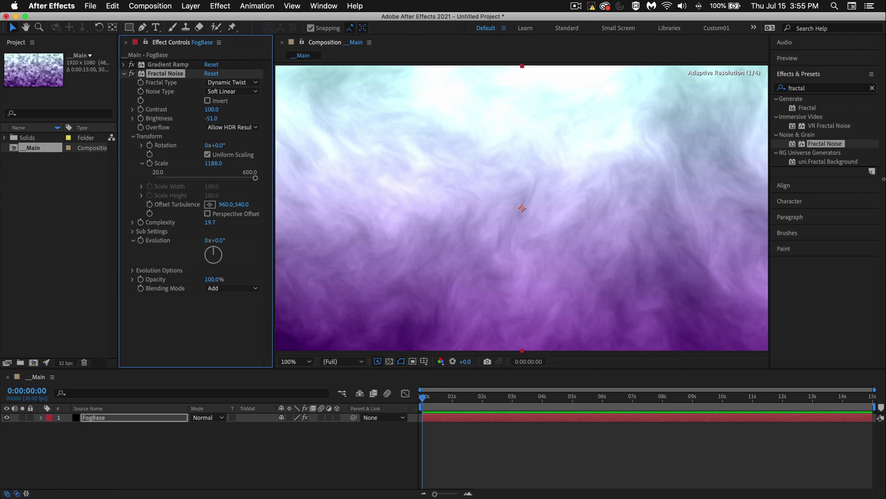
drag(271, 221, 274, 221)
drag(212, 167, 501, 186)
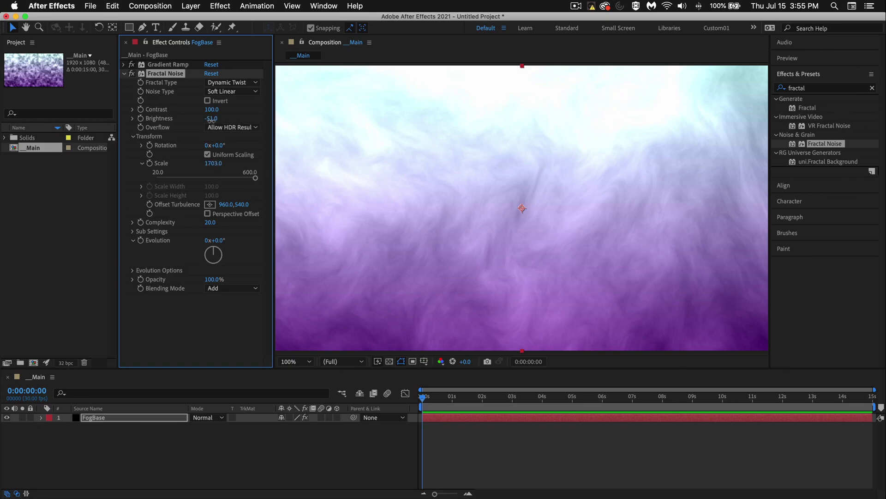
drag(211, 118, 235, 111)
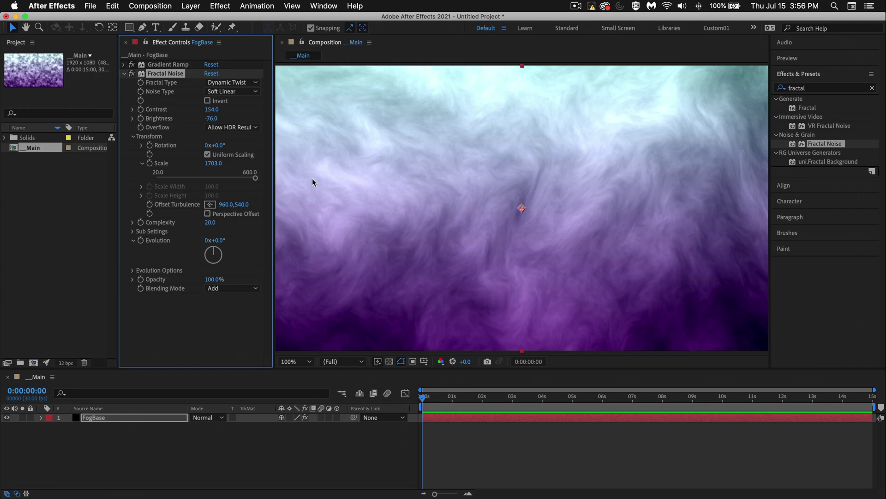
- Set the Gradient Ramp end colour to a lighter purple, 9565BA
click(123, 74)
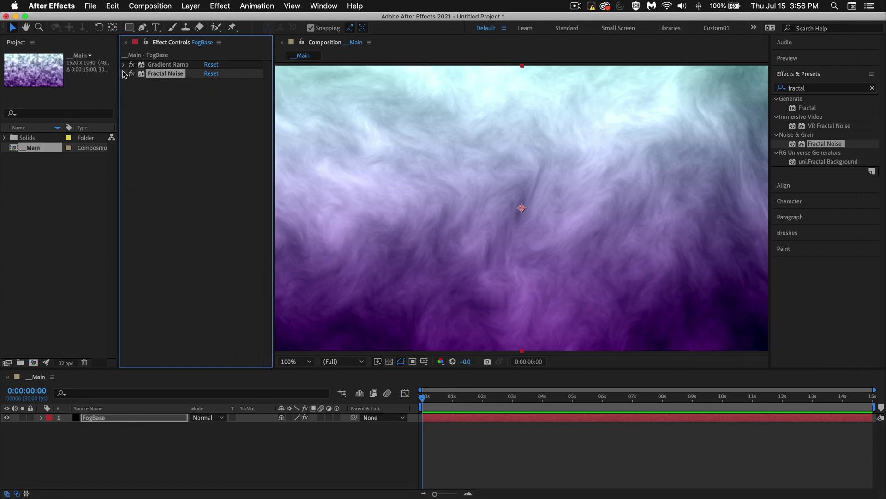
click(123, 64)
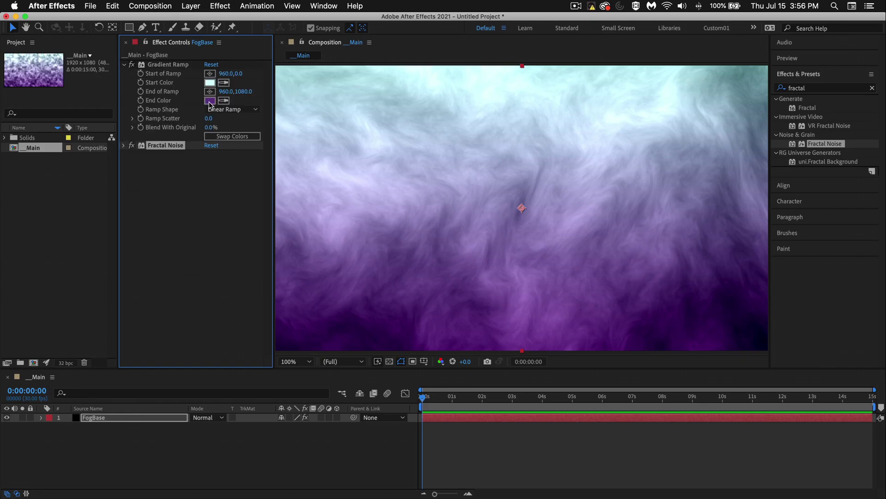
click(210, 100)
mouse_move(705, 219)
mouse_down()
mouse_move(276, 305)
mouse_move(130, 245)
mouse_up()
drag(112, 308, 89, 292)
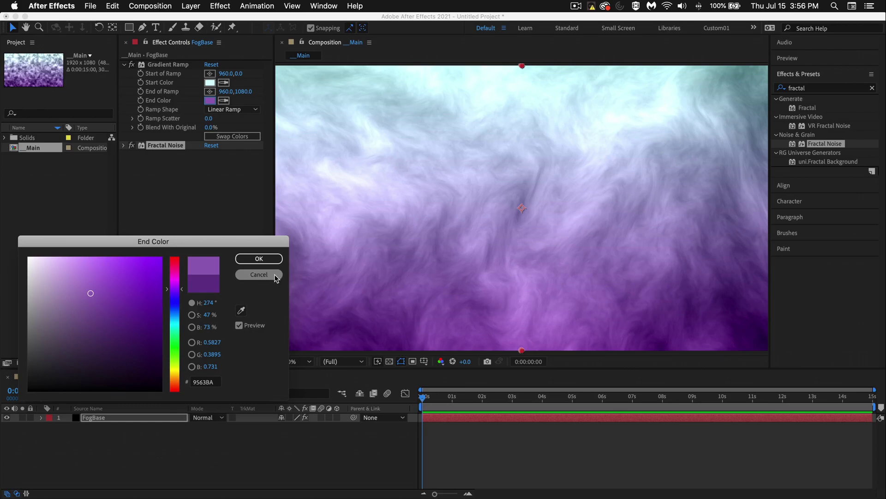
click(259, 259)
- Set the Gradient Ramp start colour to a stronger cyan, 8AE0F2
click(210, 83)
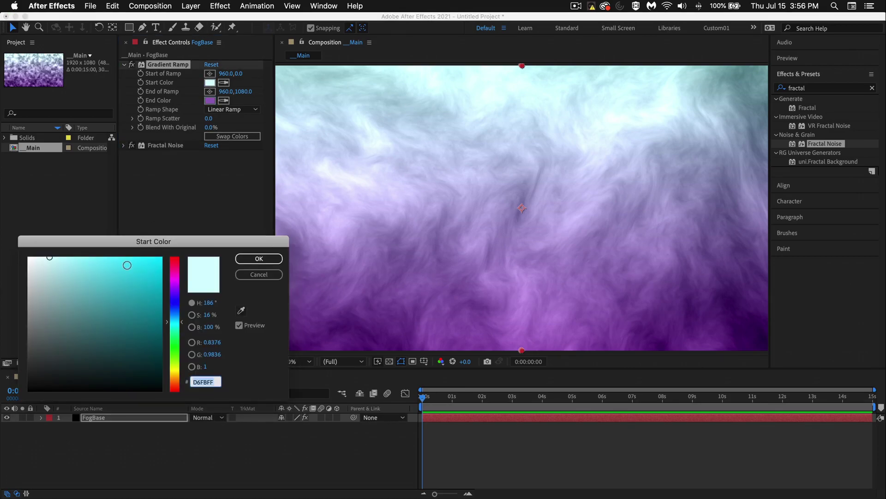
mouse_move(127, 265)
mouse_down()
mouse_move(89, 273)
mouse_move(86, 264)
mouse_up()
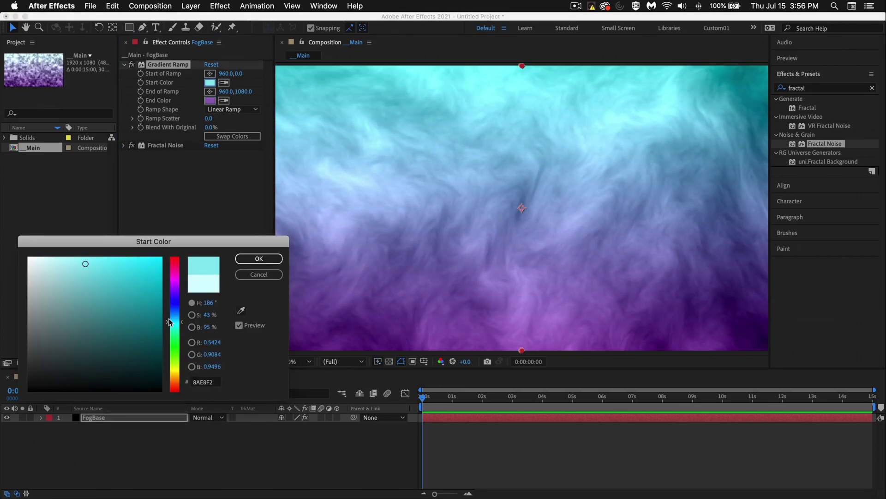
mouse_move(168, 322)
mouse_down()
mouse_move(168, 303)
mouse_move(170, 317)
mouse_up()
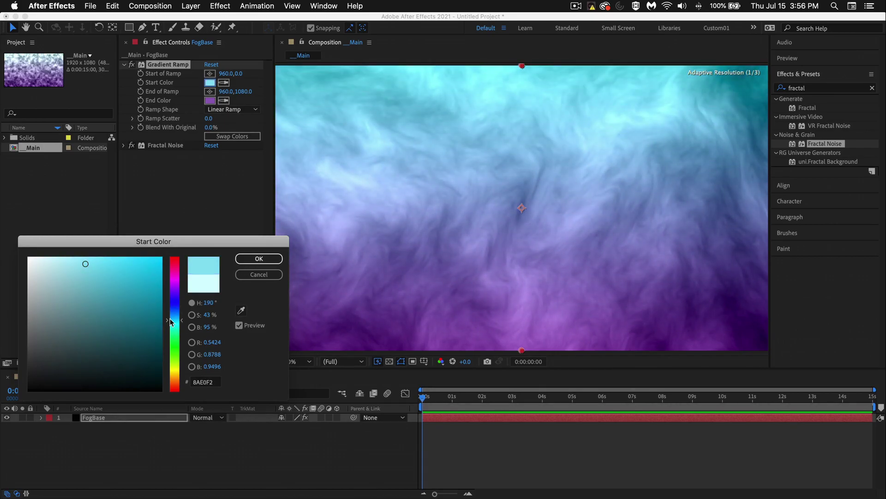
click(259, 258)
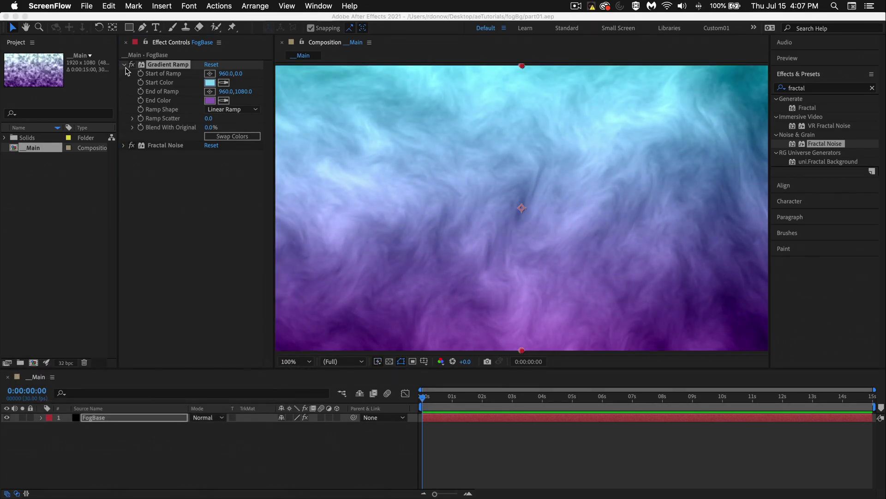
- Give Fractal Noise Evolution the expression time*10 and preview the churning fog
click(124, 66)
click(123, 66)
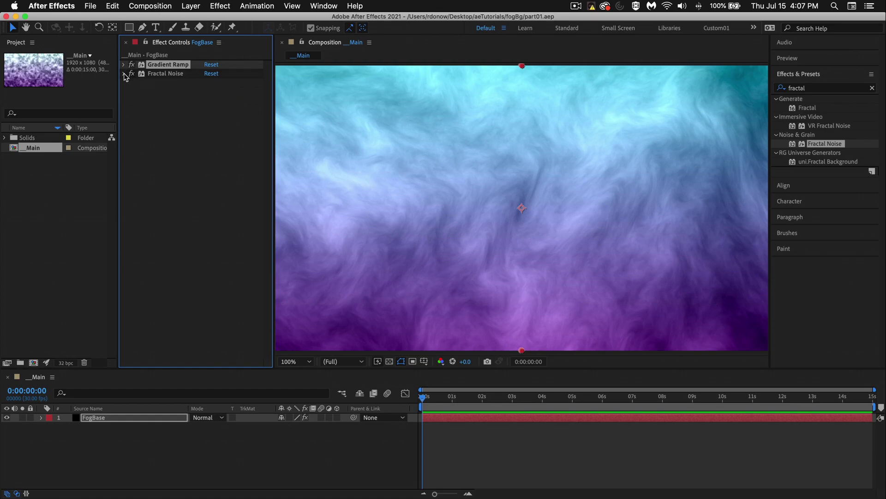
click(124, 74)
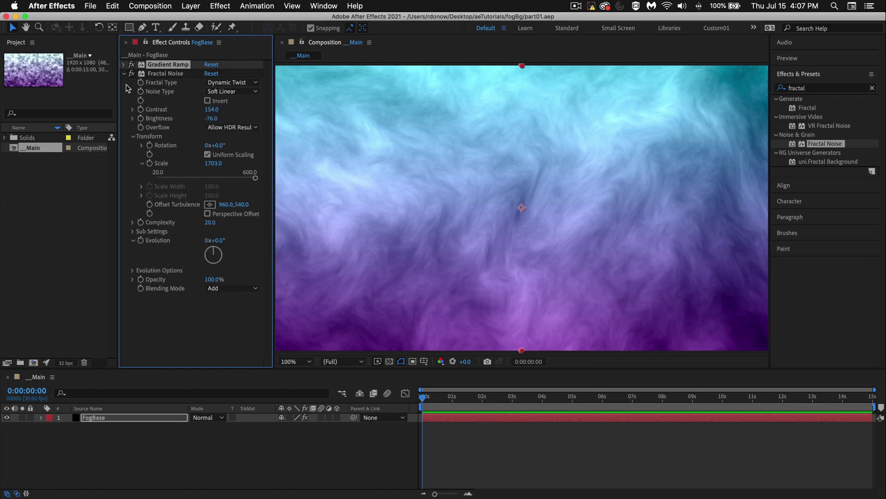
alt+click(141, 242)
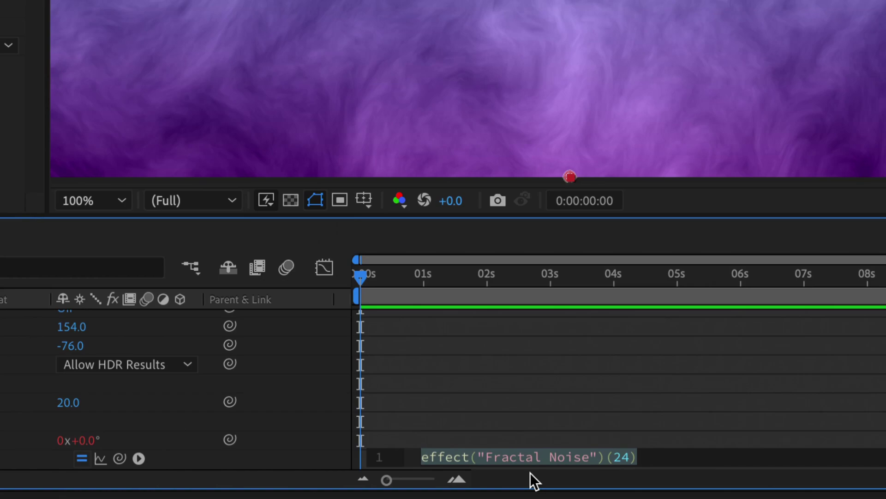
text(time*)
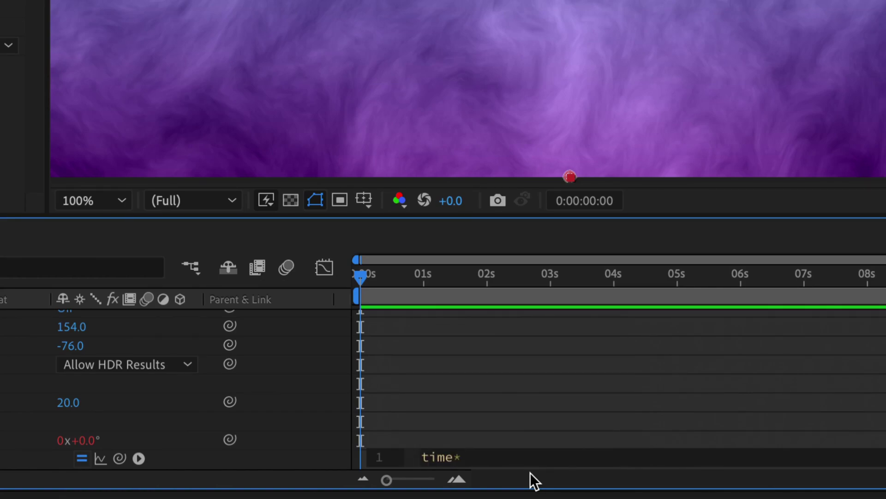
text(10)
click(467, 400)
key(space)
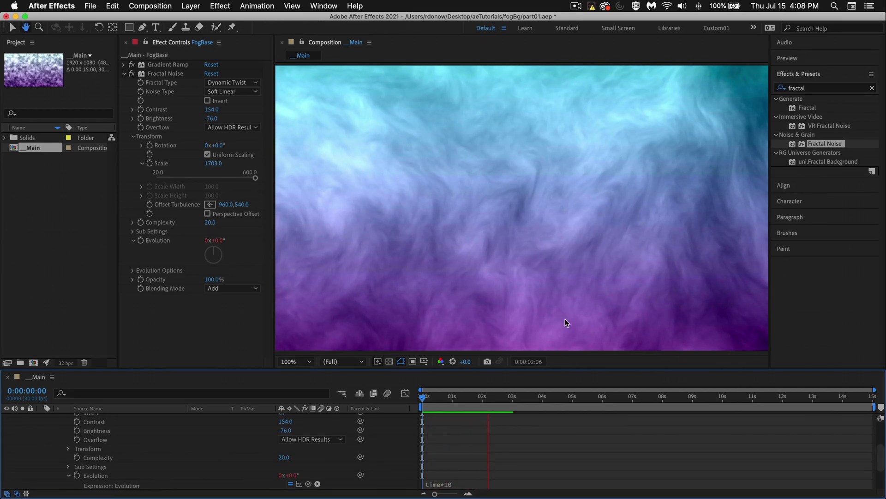
key(space)
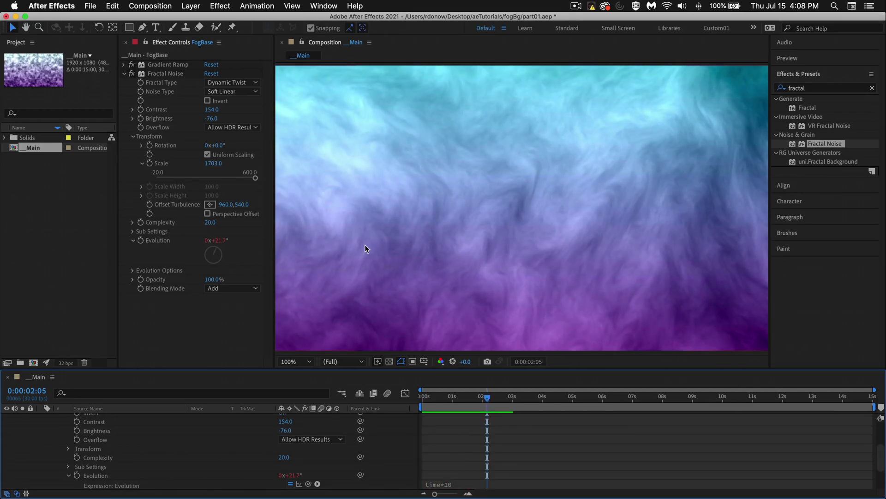
- Give Offset Turbulence an initial expression [0, time*20] and preview the motion
alt+click(149, 205)
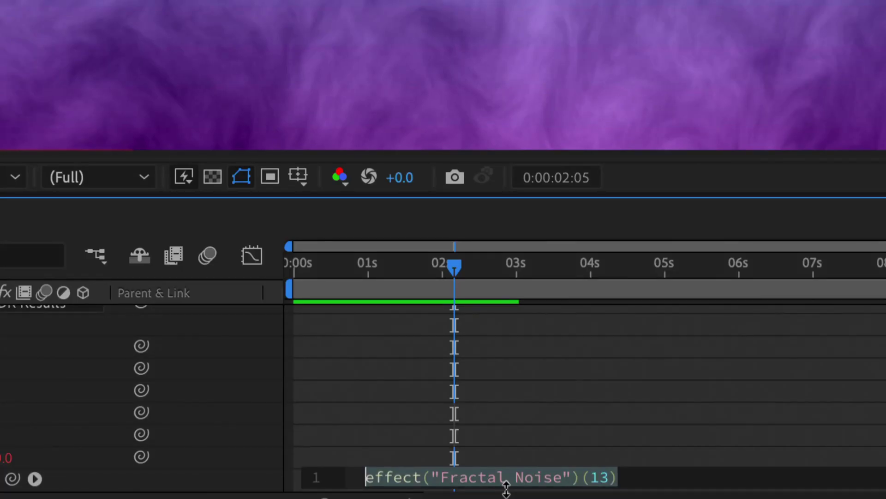
key(BackSpace)
text([])
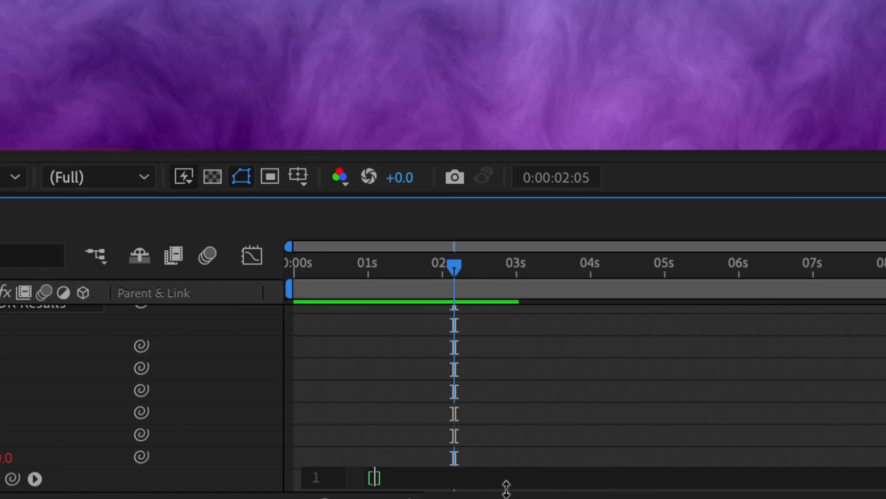
text(0, time*)
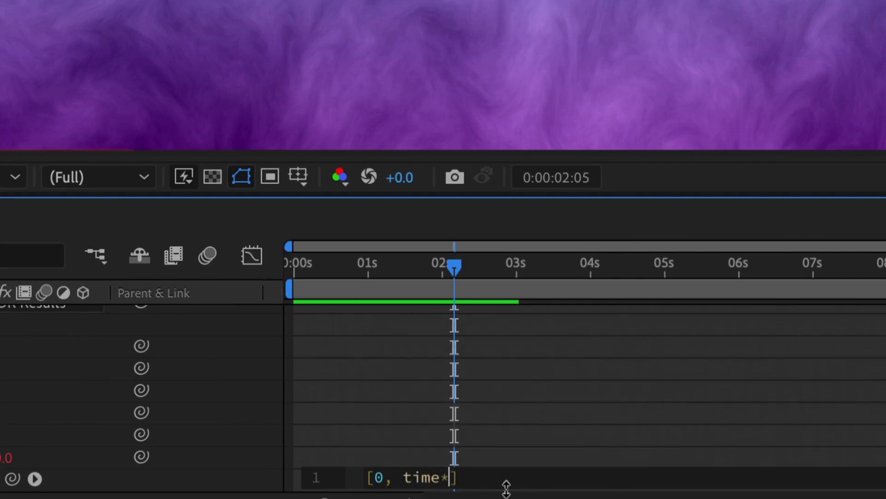
text(20)
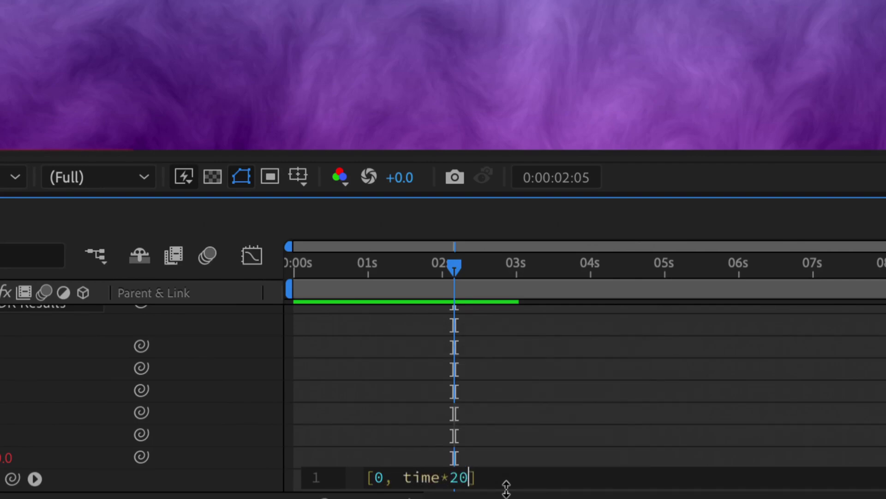
click(588, 427)
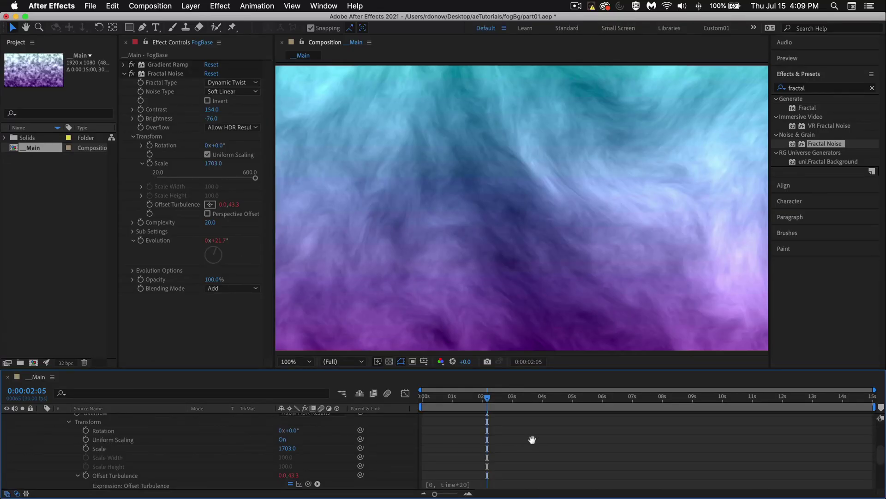
key(space)
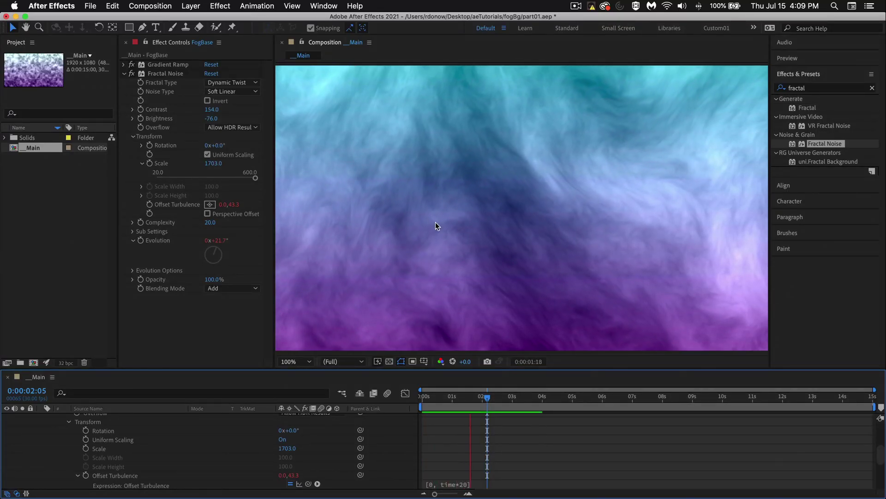
key(space)
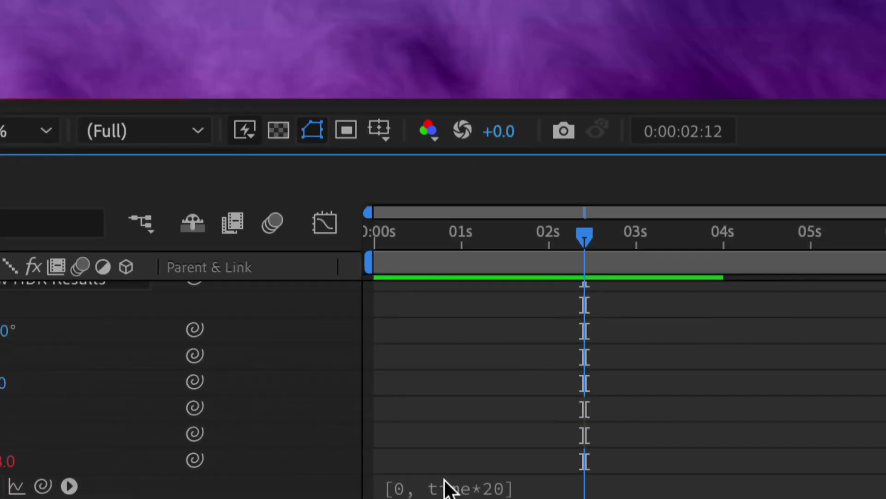
- Revise the Offset Turbulence expression to [time*50, 0] for sideways drift and preview it
click(447, 483)
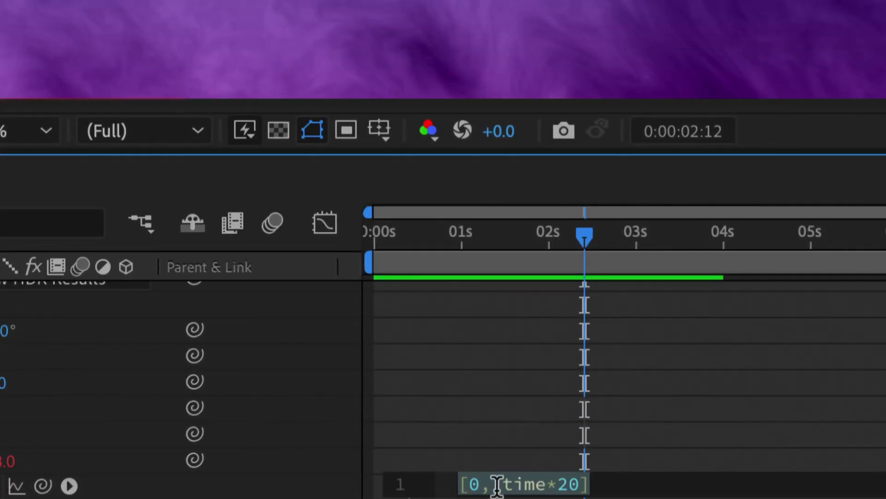
drag(502, 483, 577, 485)
key(ctrl+c)
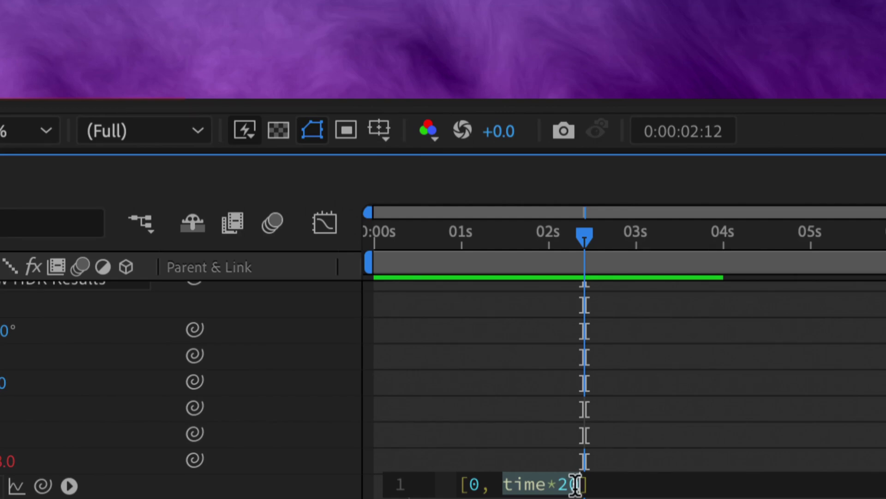
text(0)
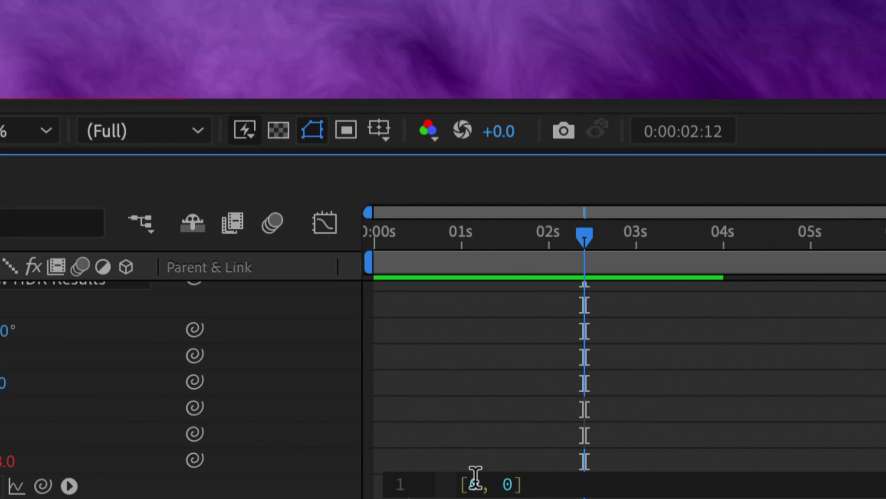
key(ctrl+v)
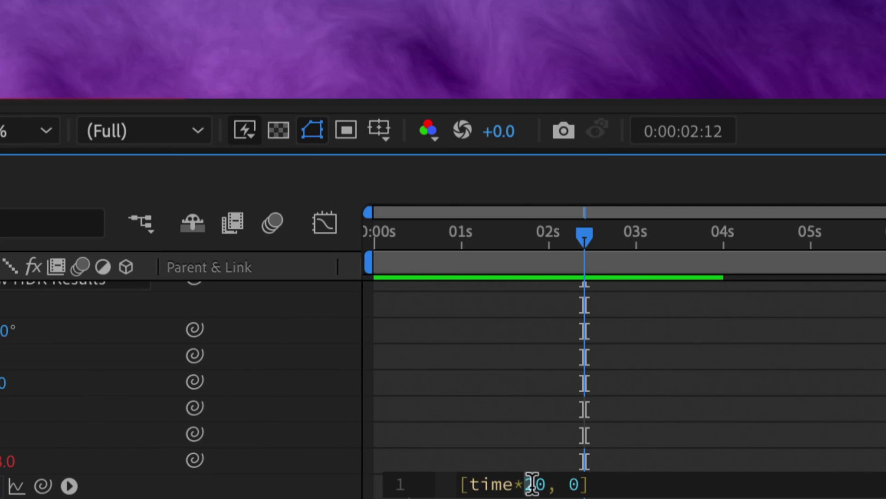
text(5)
click(538, 432)
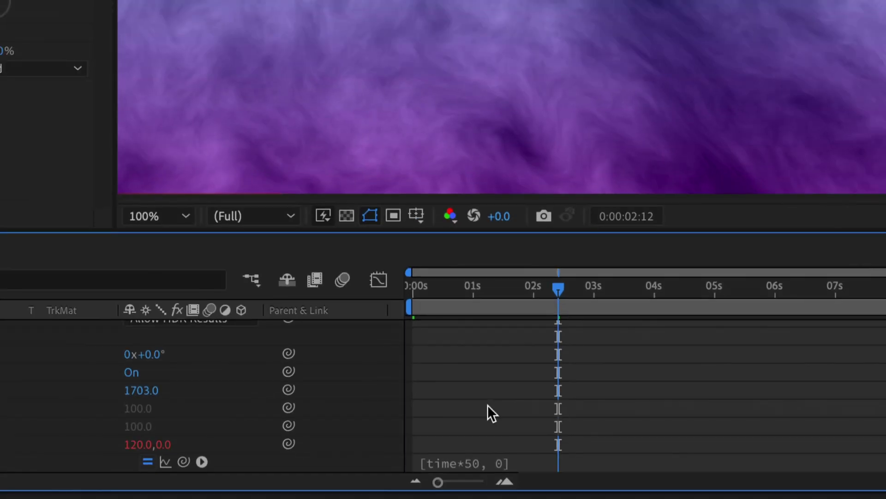
key(space)
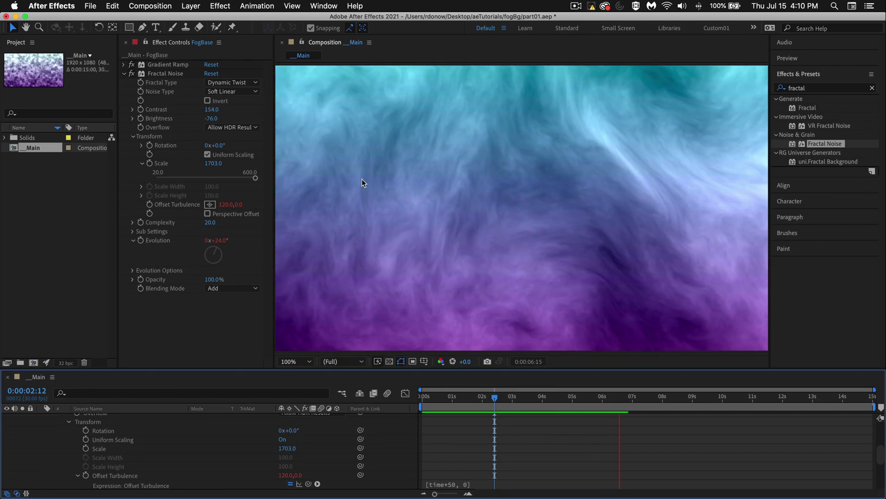
- Change FogBase's Noise Type to Spline and replay the fog animation
key(space)
click(243, 93)
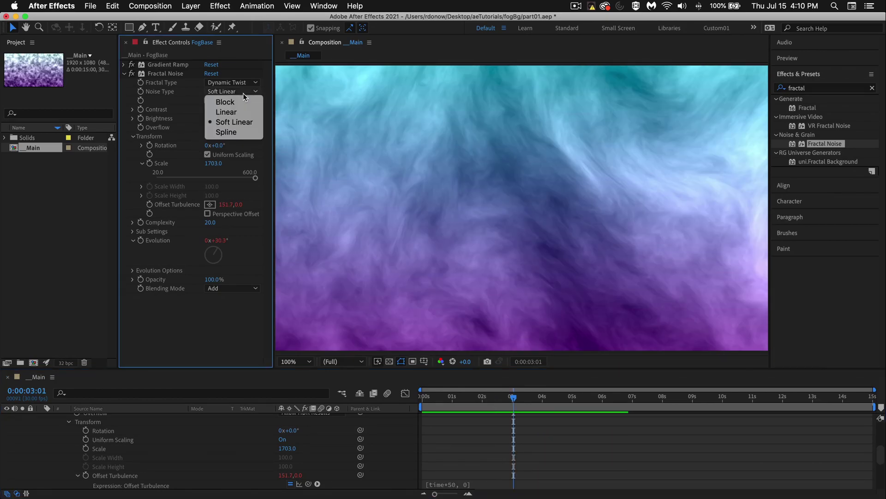
click(244, 134)
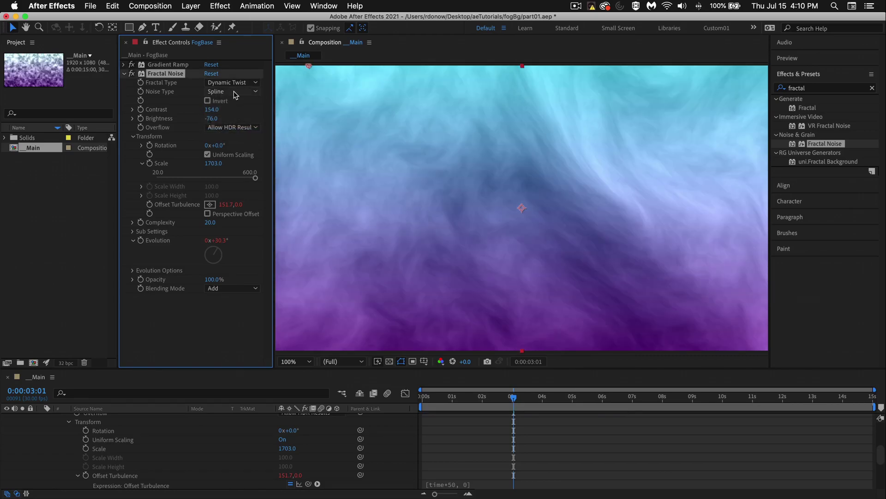
key(space)
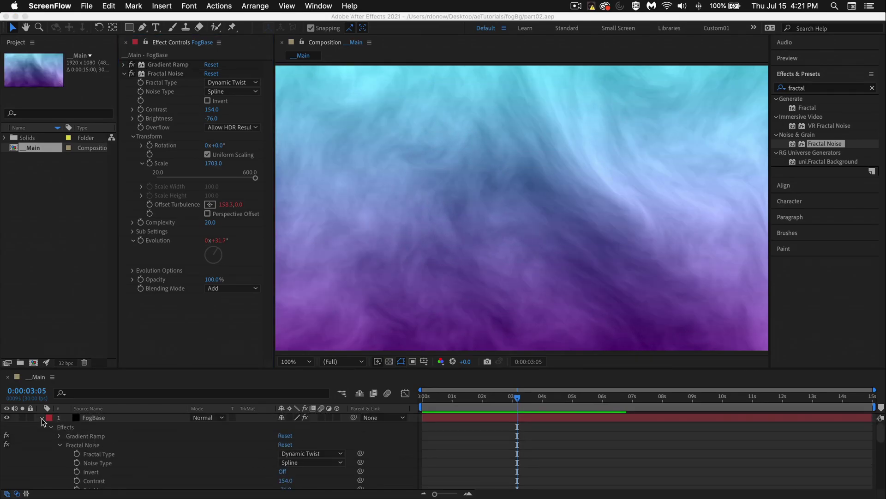
- Duplicate FogBase with Cmd+D, rename layer 2 to FogDisp, and turn off FogBase's visibility
click(41, 417)
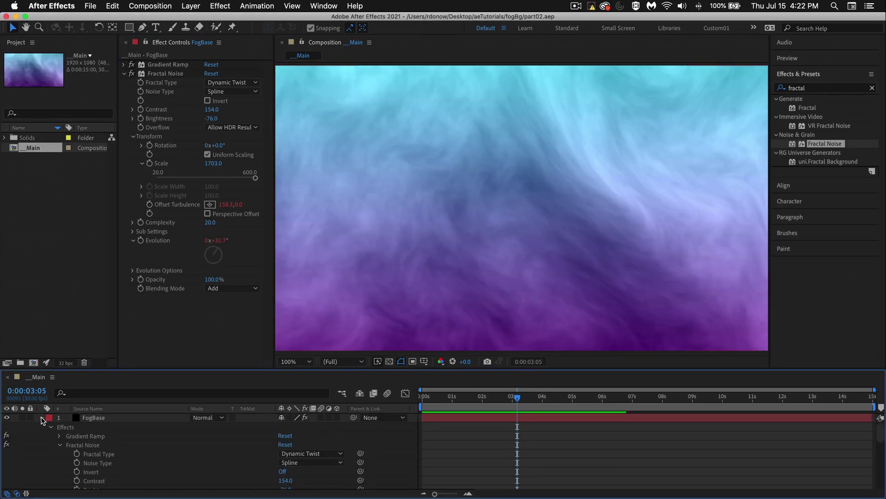
click(41, 418)
click(85, 419)
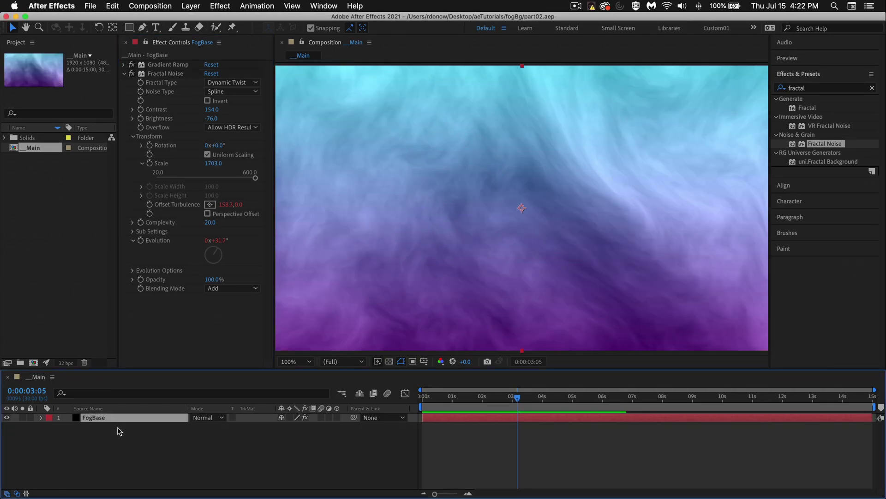
key(super+d)
click(96, 426)
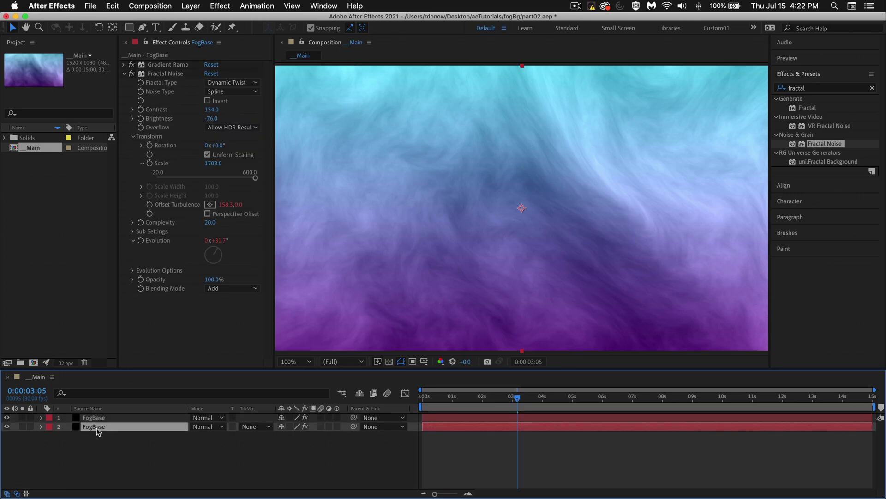
key(Return)
click(134, 424)
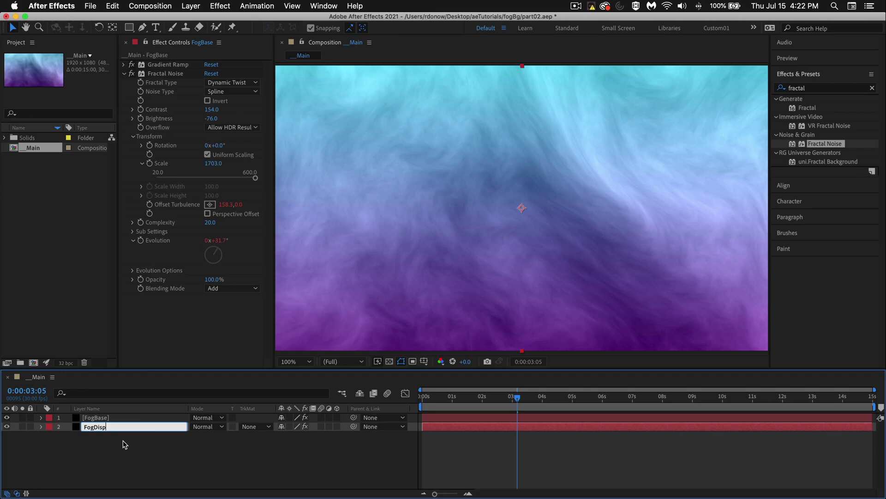
text(Disp)
key(Return)
click(6, 418)
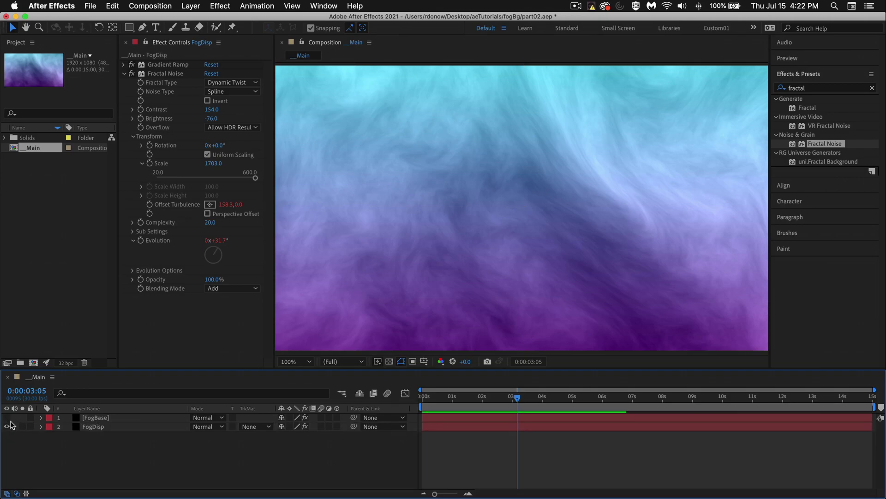
click(96, 428)
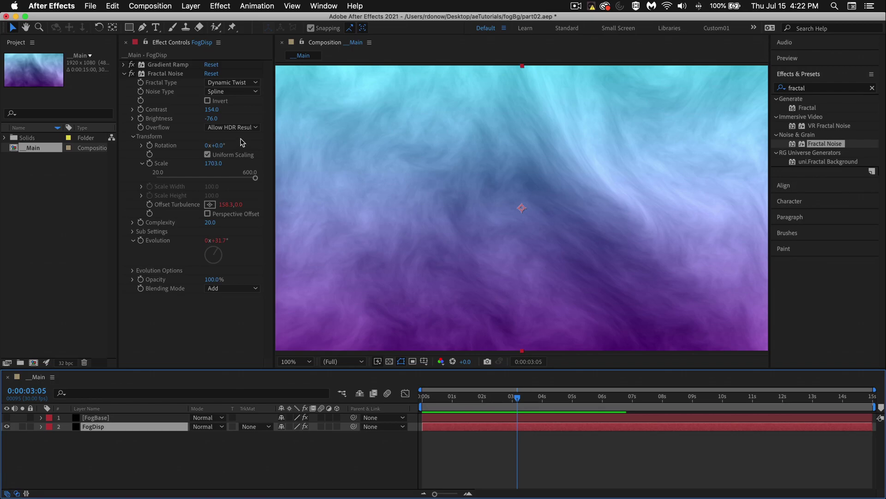
- Set FogDisp's Fractal Type to Dynamic and Noise Type to Soft Linear
click(247, 83)
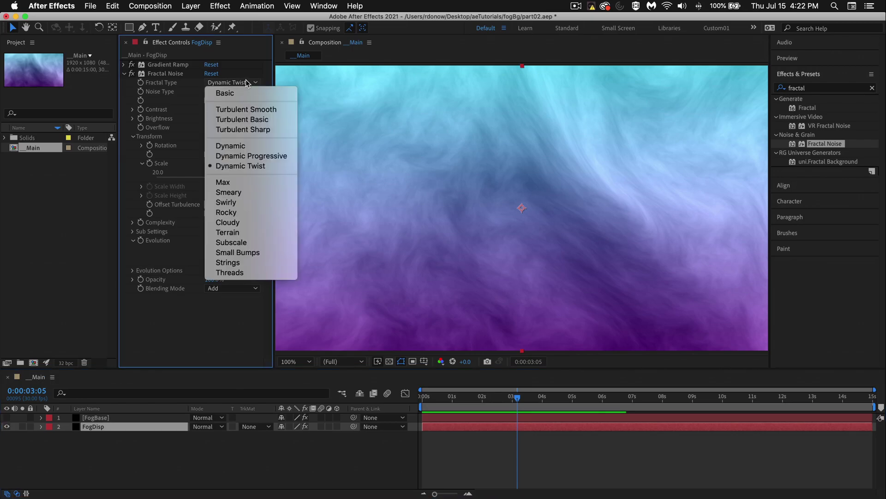
click(230, 146)
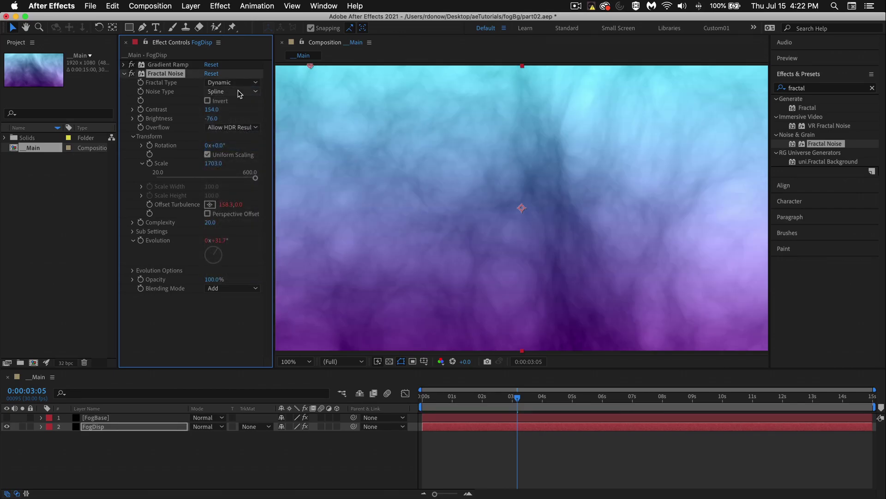
click(238, 91)
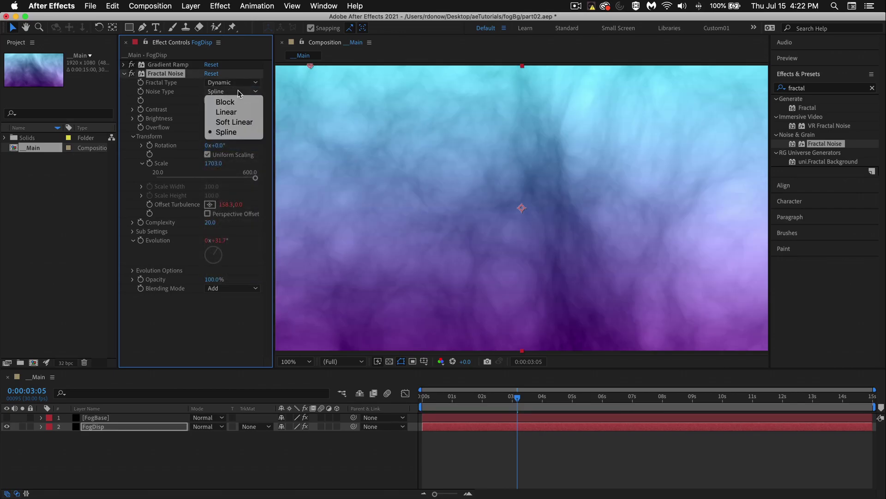
click(234, 122)
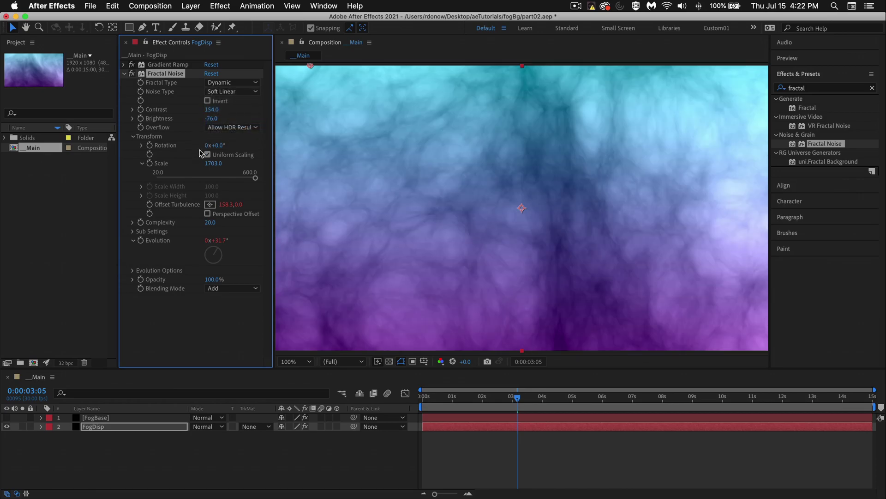
- Adjust FogDisp's noise to Complexity 7.2, Contrast 160 and Brightness -68
drag(210, 222, 185, 219)
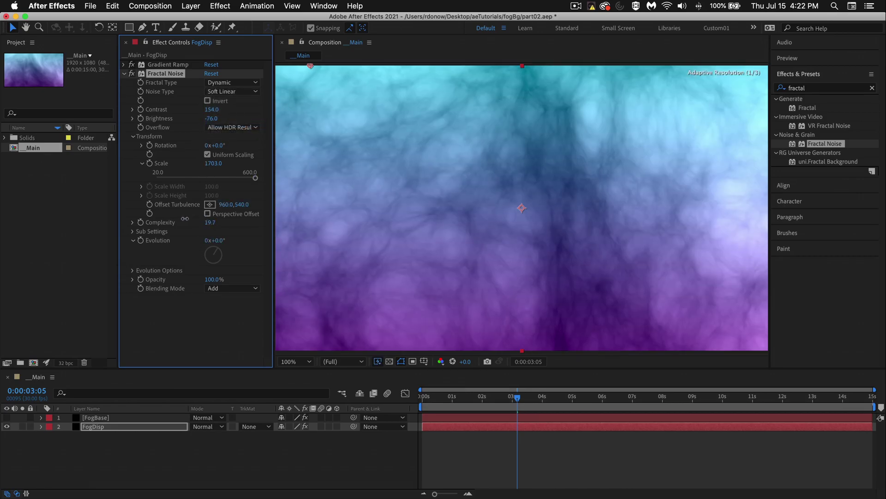
drag(3, 213, 413, 218)
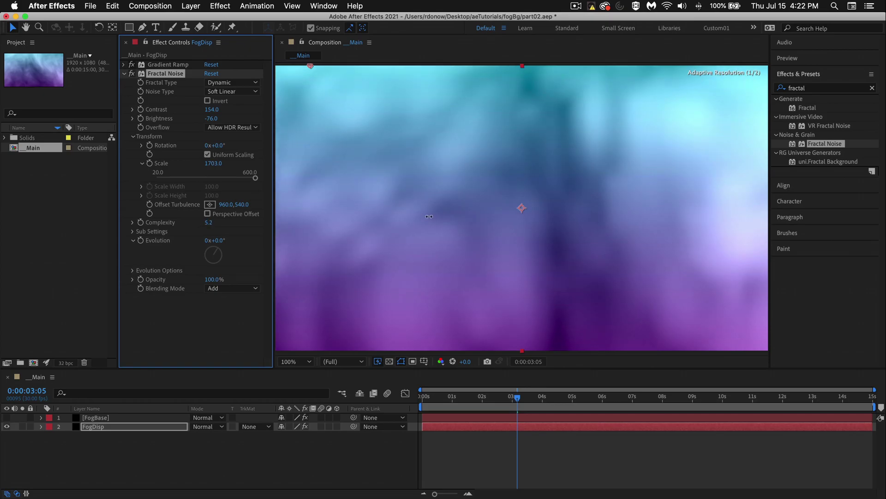
drag(477, 208, 508, 197)
drag(207, 118, 229, 111)
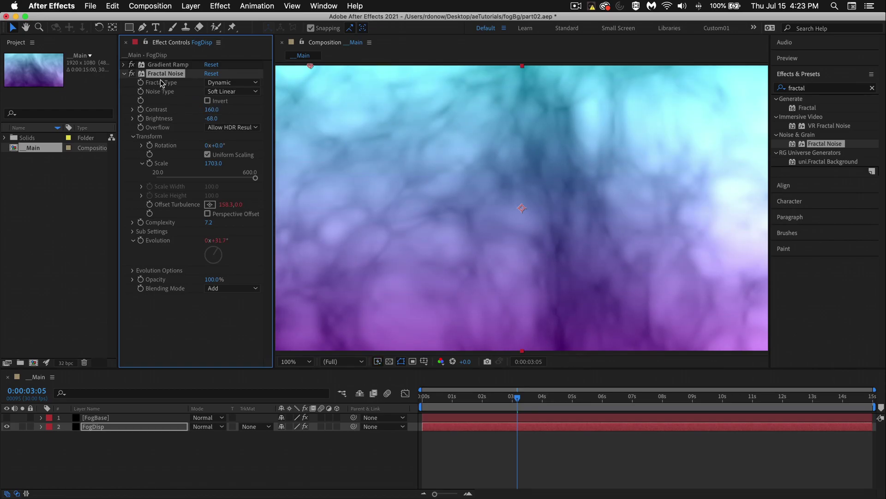
click(164, 66)
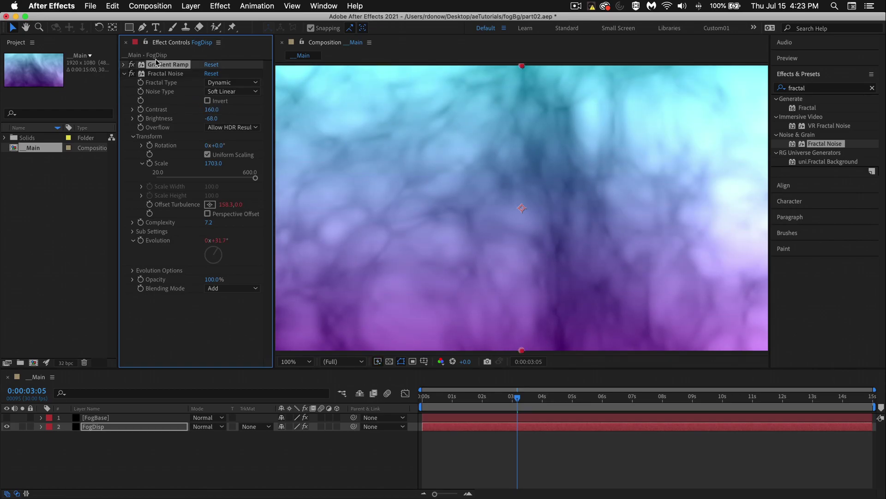
- Delete FogDisp's Gradient Ramp and set its grayscale noise to Contrast 280, Brightness -30
key(Delete)
drag(209, 100, 226, 110)
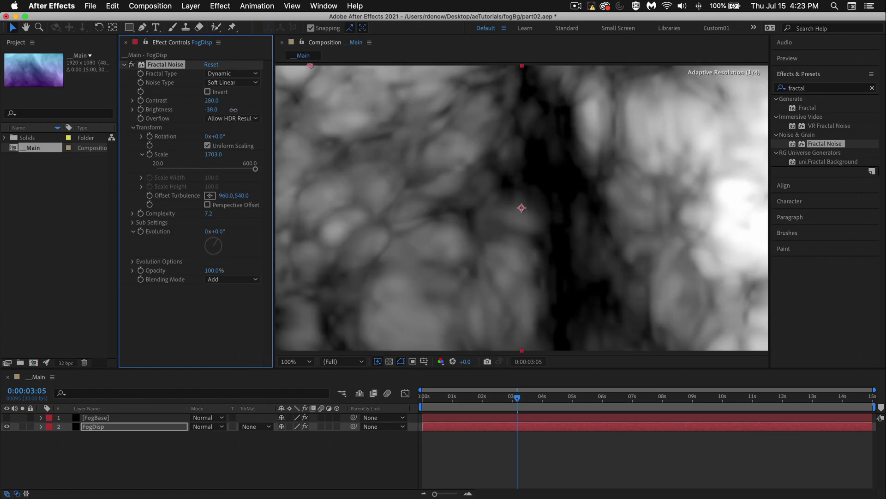
click(522, 462)
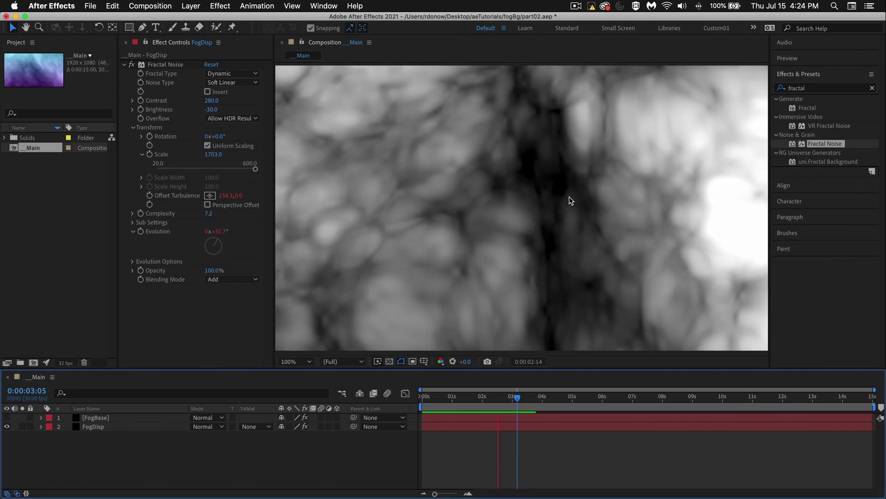
key(Home)
click(139, 427)
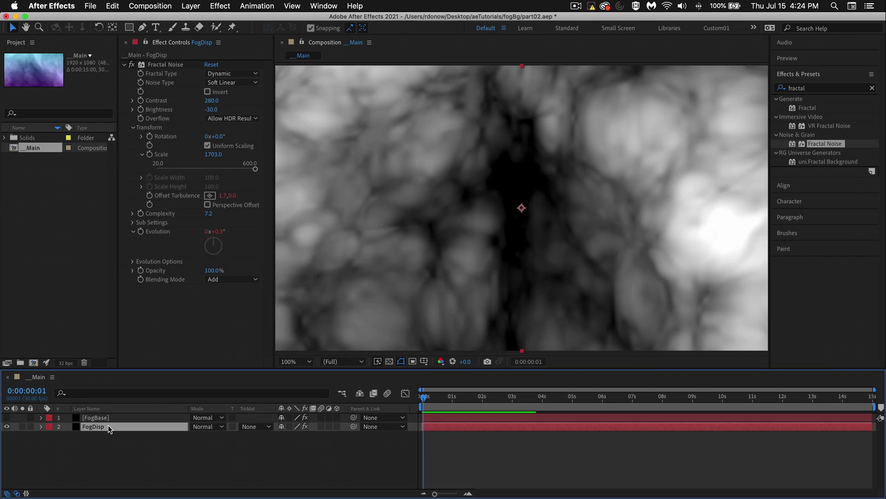
- Change FogDisp's Offset Turbulence expression to [time*20, 0]
key(e)
key(e)
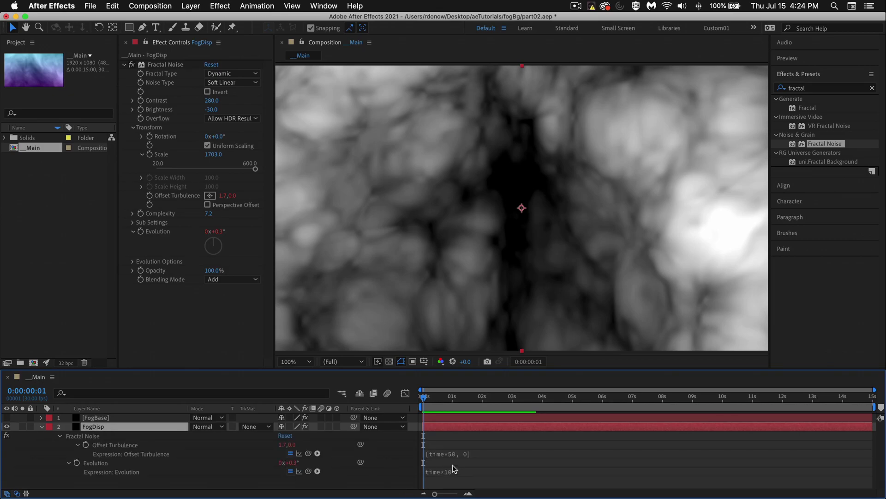
click(459, 455)
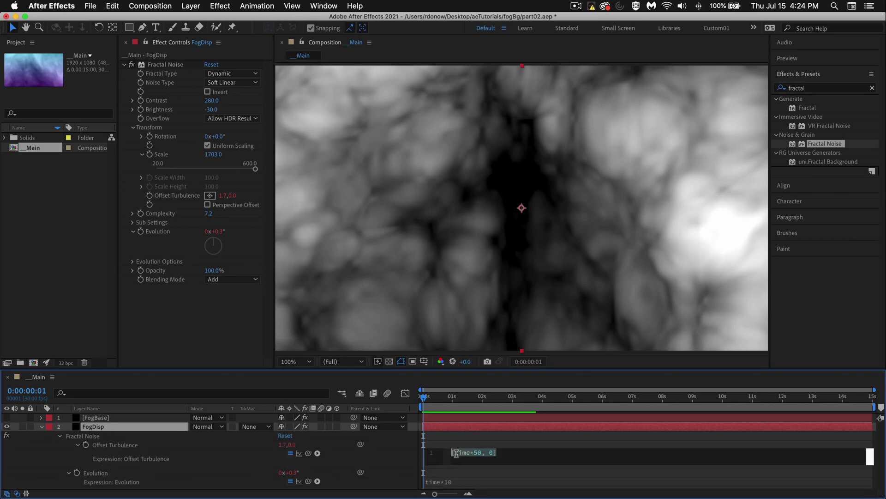
click(480, 453)
key(BackSpace)
text(2)
- Change the Evolution expression to time*40 and inspect the fog around 3 seconds
click(474, 481)
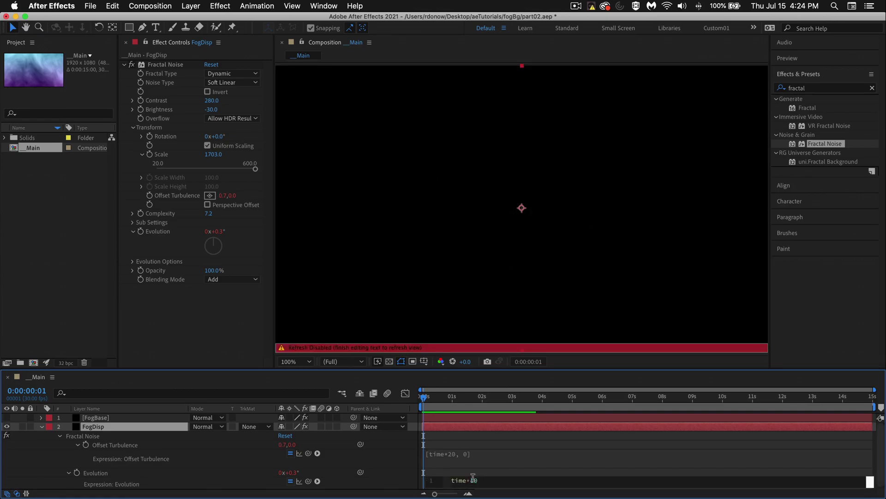
key(BackSpace)
text(4)
key(KP_Enter)
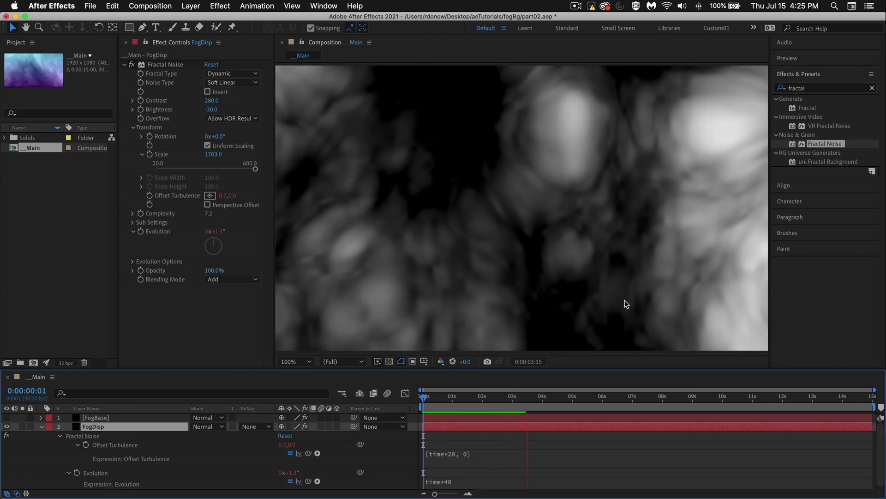
click(447, 398)
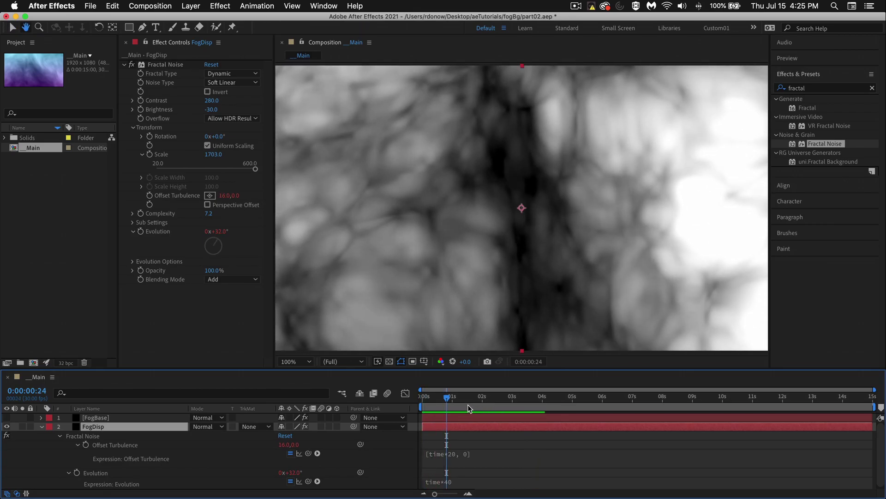
drag(520, 403, 526, 403)
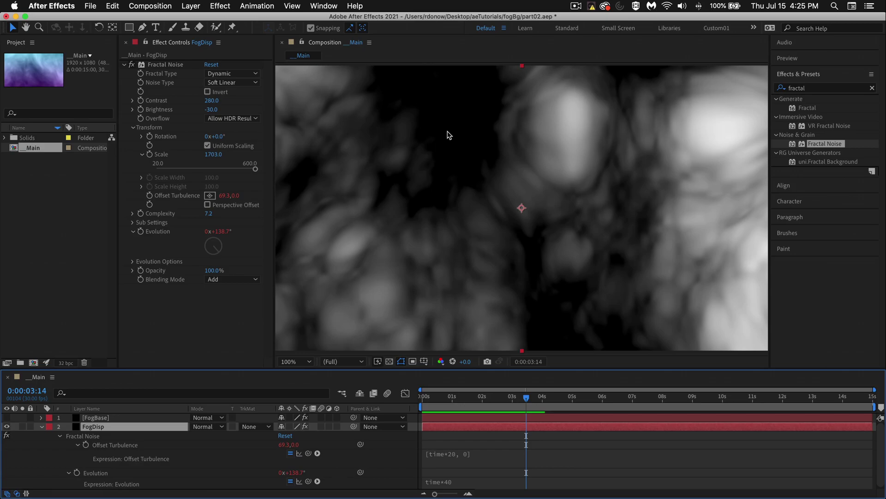
- Scrub FogDisp's Fractal Noise Brightness to -7.0 and RAM-preview the animated noise
click(212, 110)
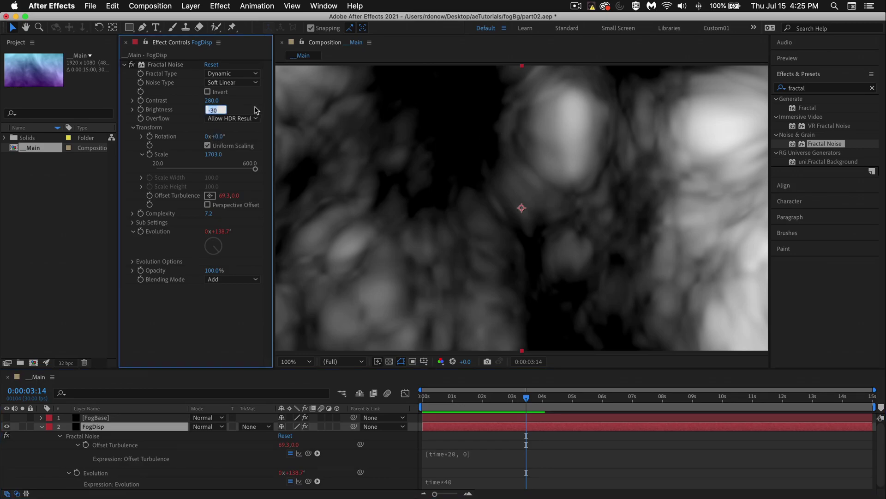
key(Return)
drag(214, 111, 161, 100)
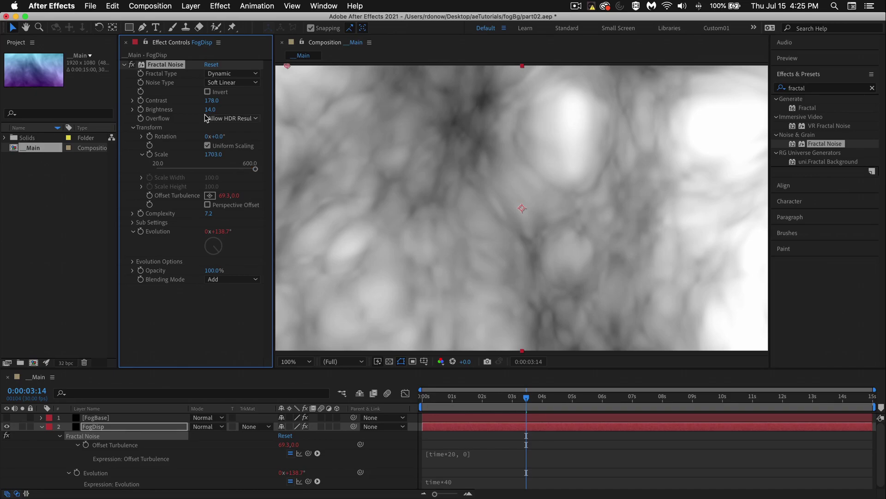
mouse_move(210, 110)
mouse_down()
mouse_move(237, 113)
mouse_move(198, 115)
mouse_up()
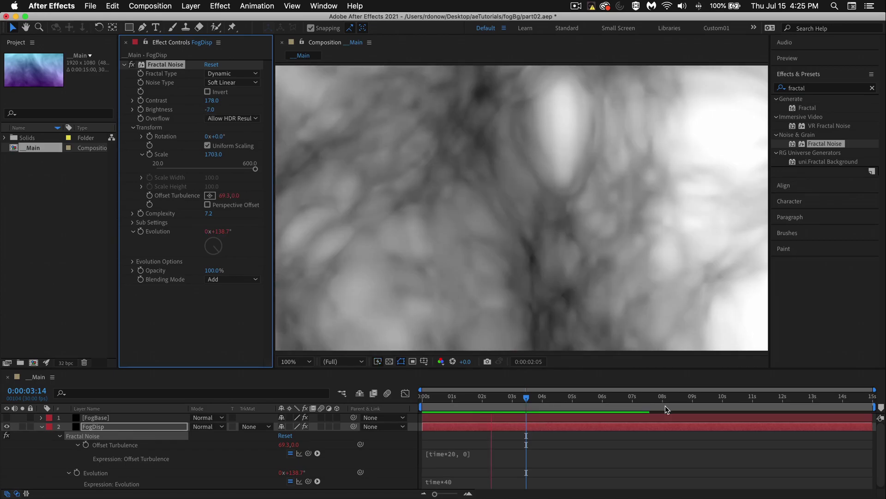
key(space)
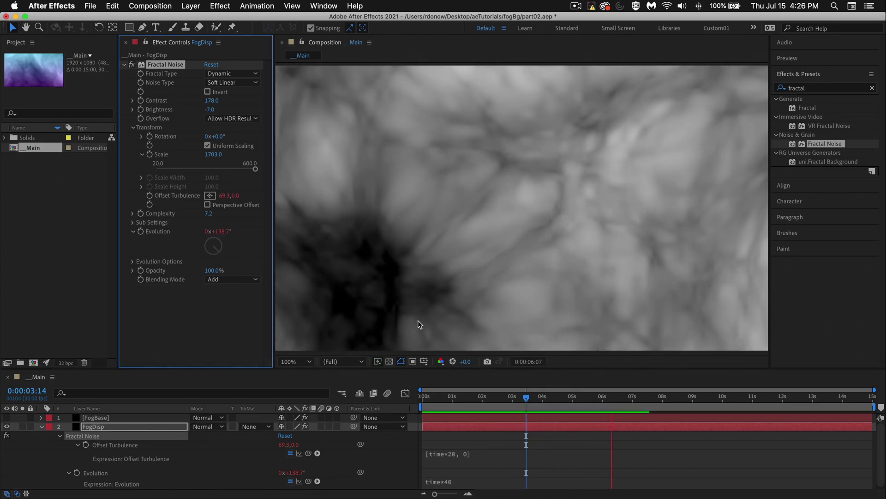
key(space)
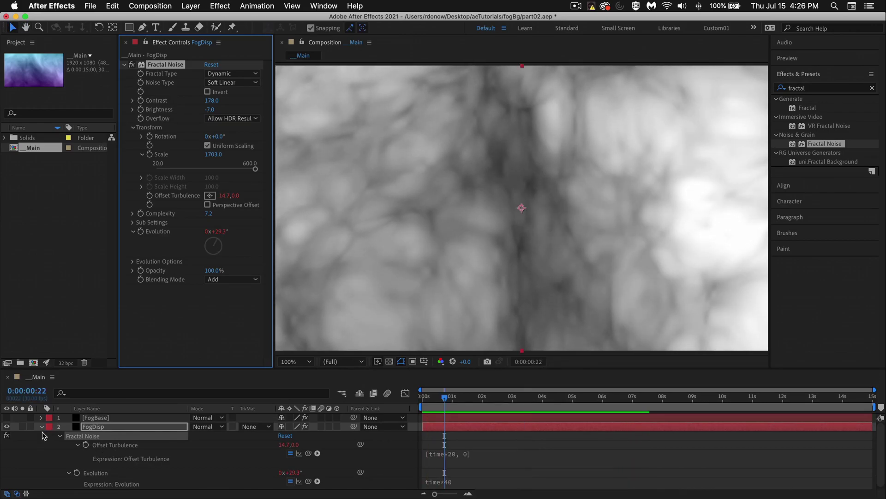
- Hide FogDisp, show FogBase and select FogBase for effect editing
click(7, 426)
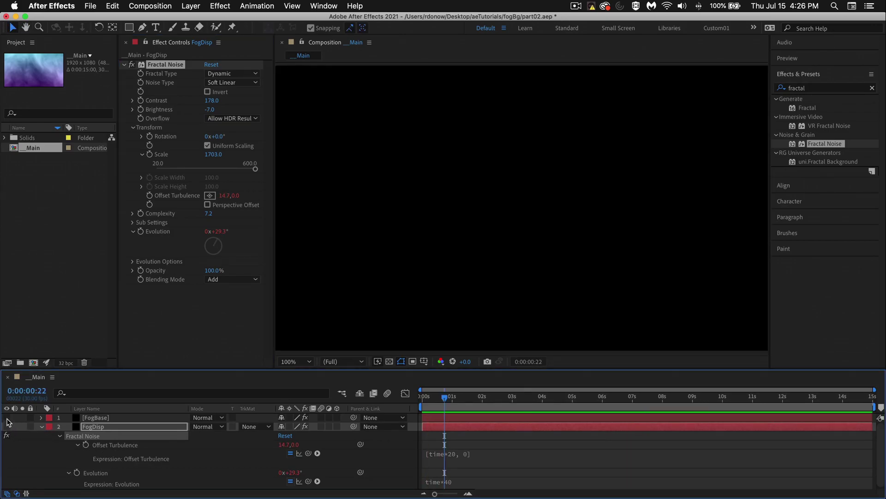
click(6, 417)
click(41, 426)
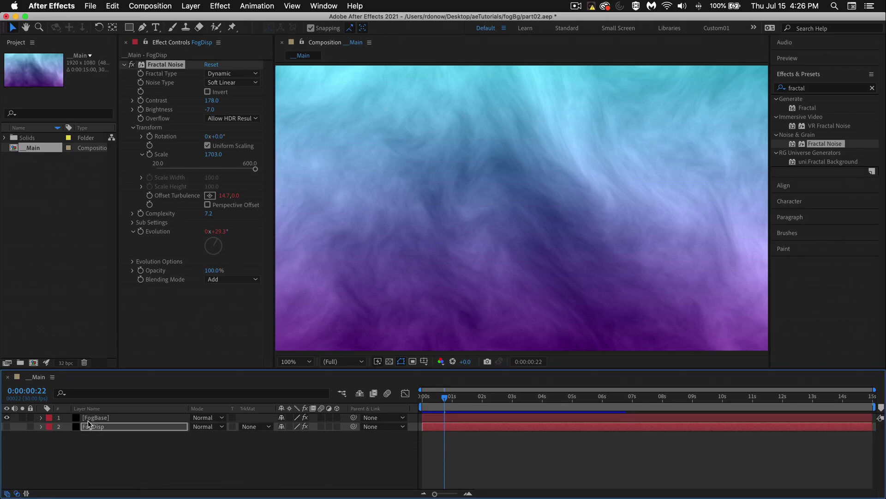
click(102, 418)
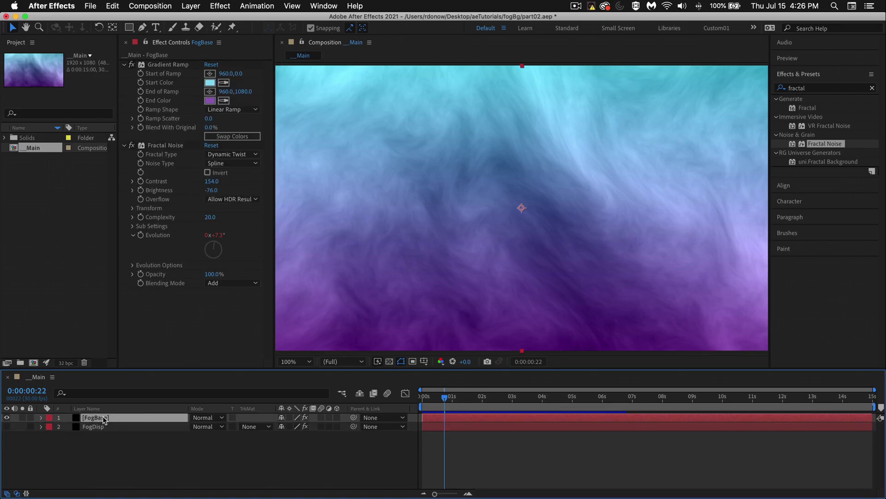
click(124, 65)
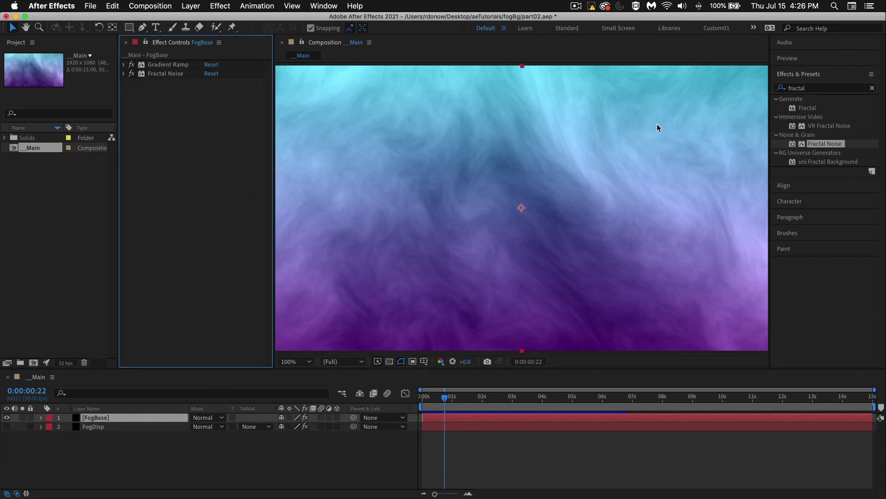
- Apply Displacement Map to FogBase using FogDisp with Effects & Masks as the map
double_click(827, 88)
text(displa)
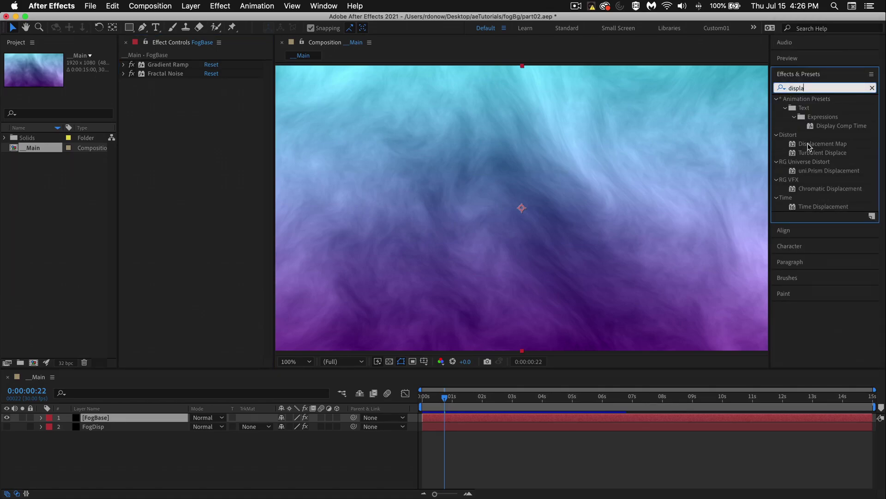
drag(808, 146, 186, 181)
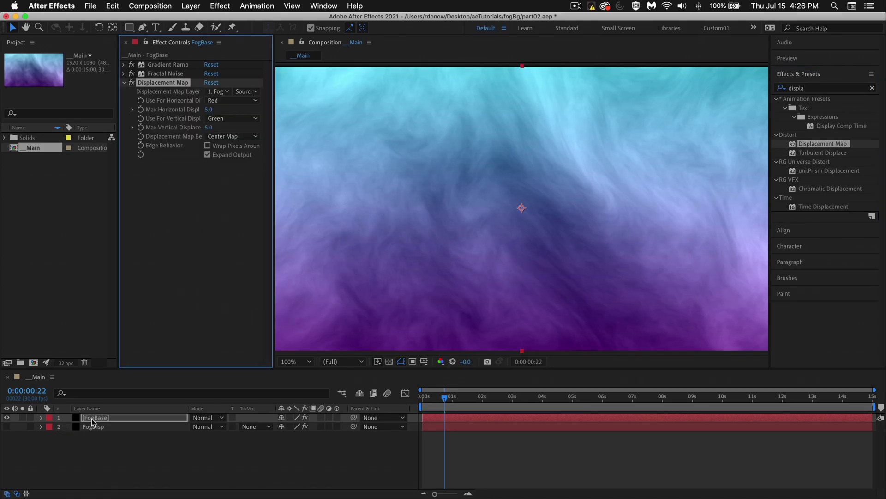
click(227, 91)
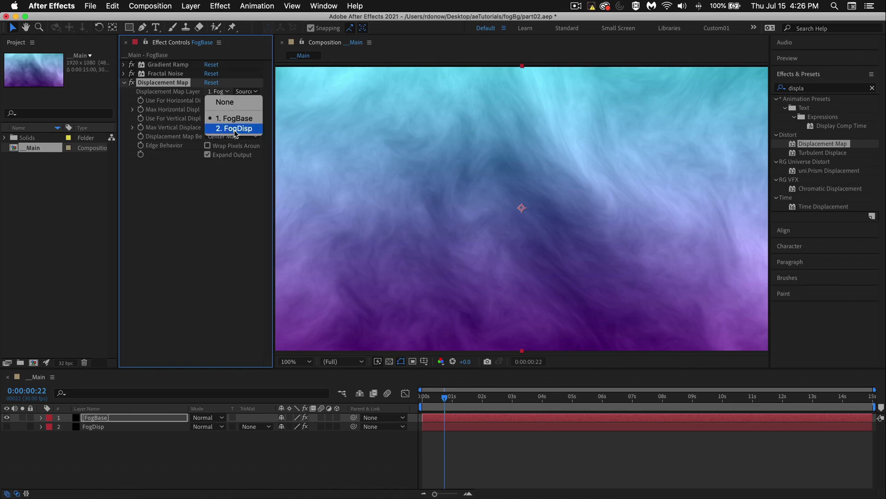
click(247, 132)
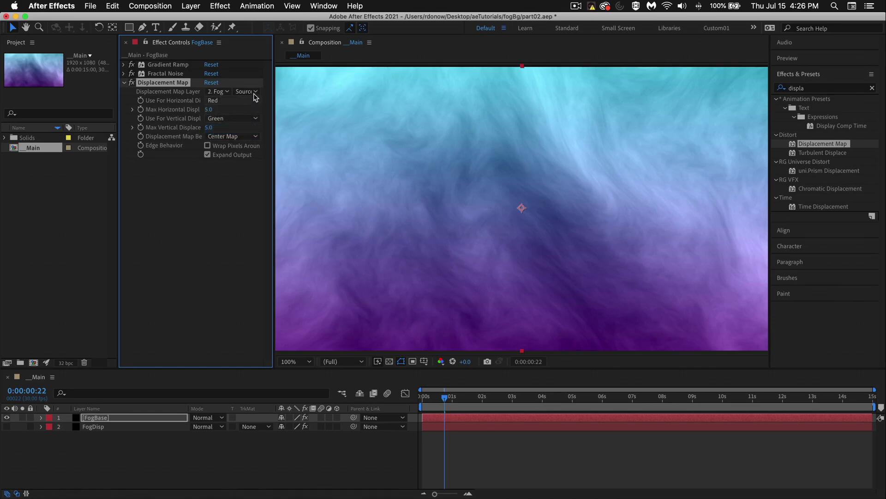
click(246, 91)
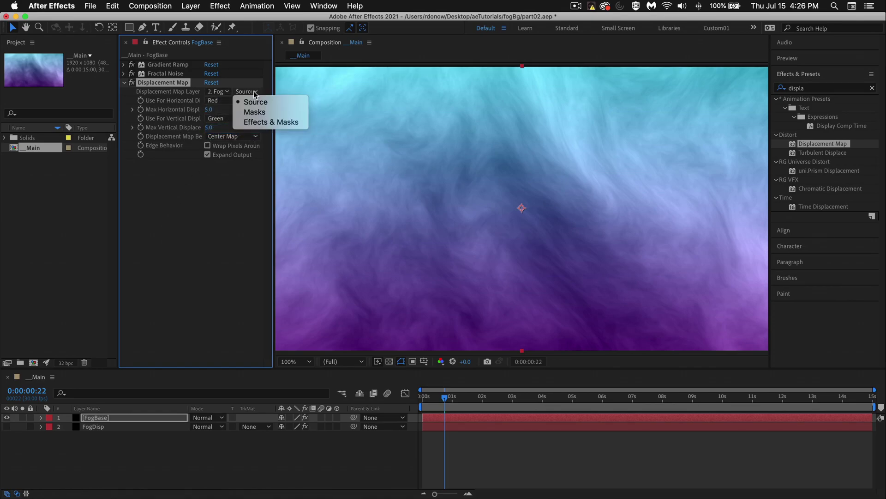
click(261, 122)
- Displace by Luminance both ways, horizontal 85, vertical -48, with Wrap Pixels on
click(228, 100)
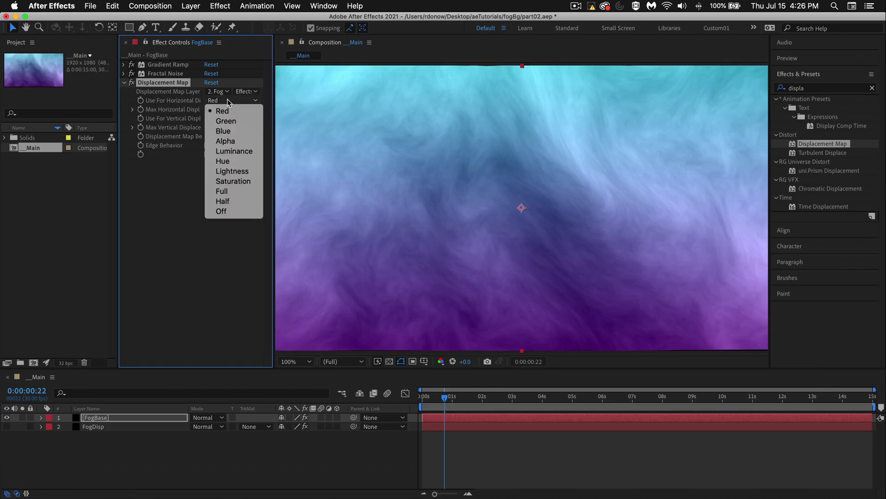
click(236, 150)
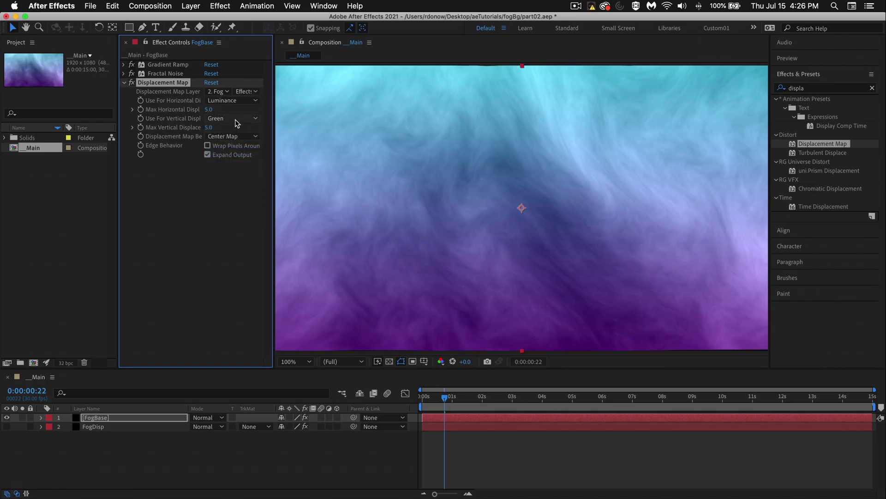
click(236, 118)
click(242, 169)
drag(209, 109, 254, 122)
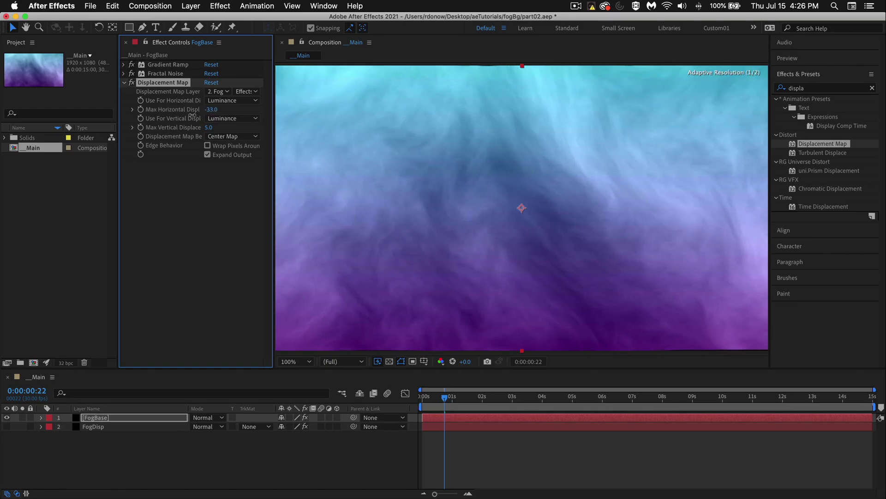
click(208, 145)
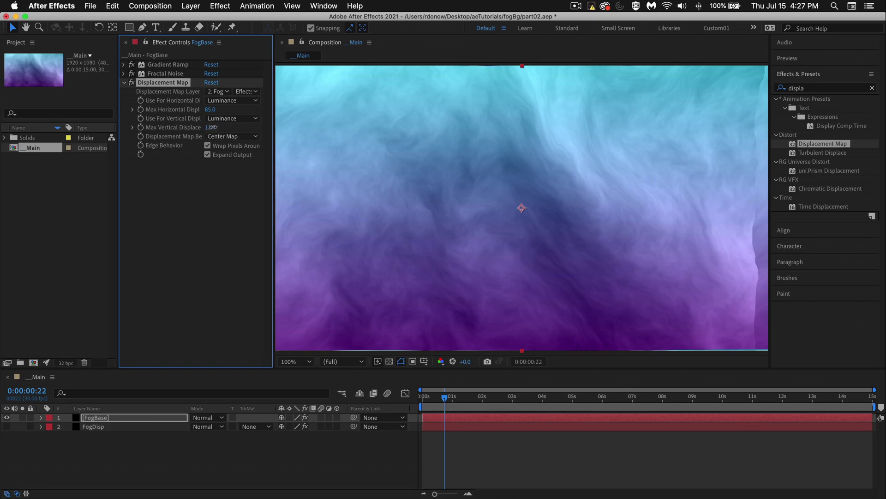
drag(210, 127, 271, 126)
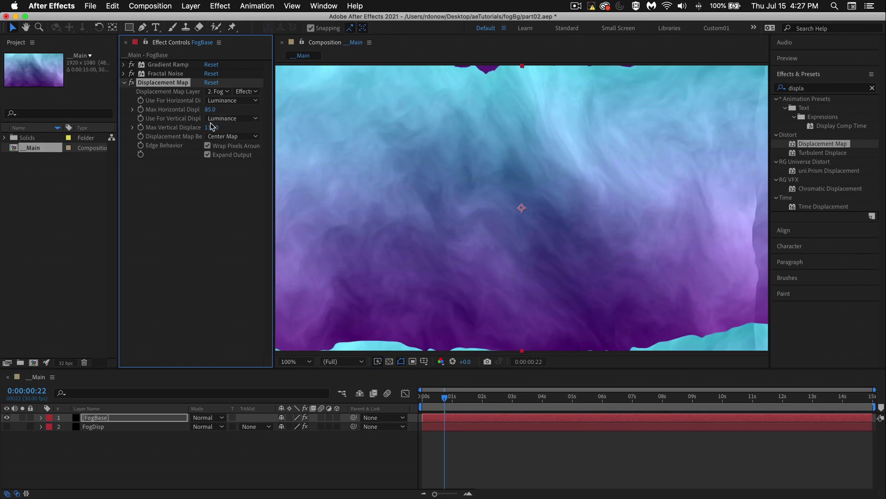
drag(211, 127, 130, 127)
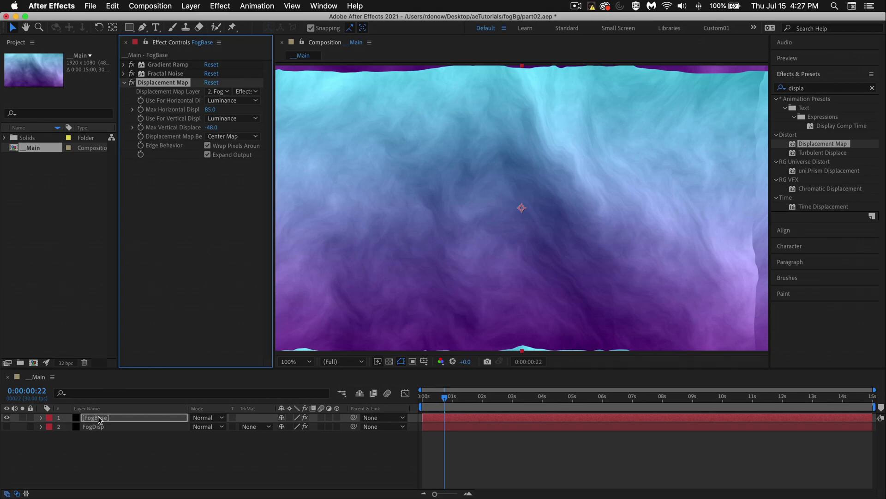
- Scale FogBase to 110% and preview the displaced fog
key(s)
drag(295, 427, 302, 428)
key(space)
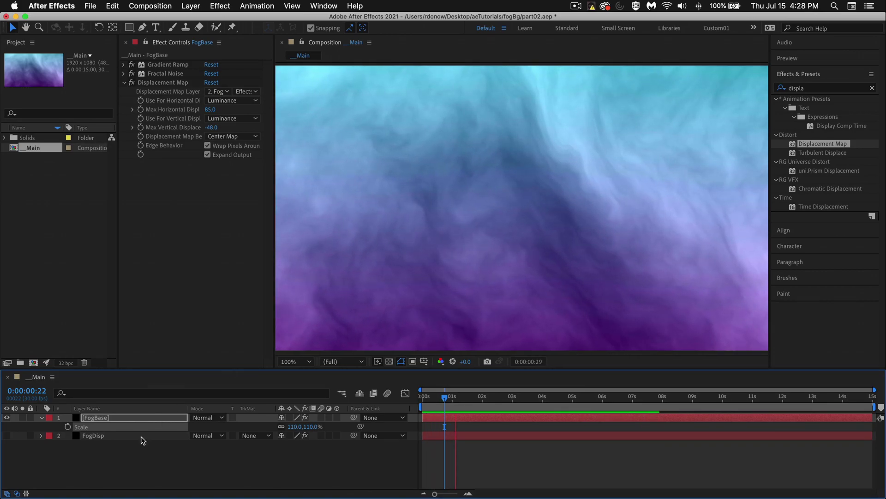
- Duplicate FogBase and FogDisp, placing FogDisp 2 directly under the top FogBase
key(space)
click(96, 436)
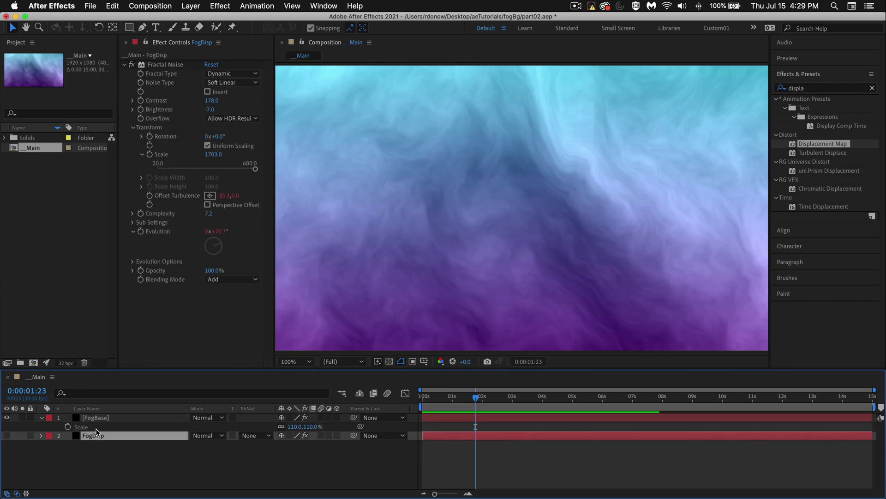
click(101, 416)
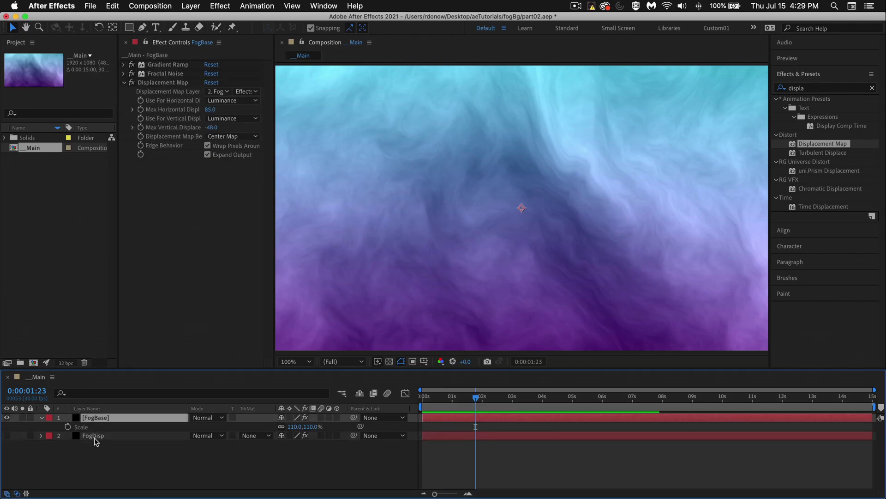
shift+click(94, 437)
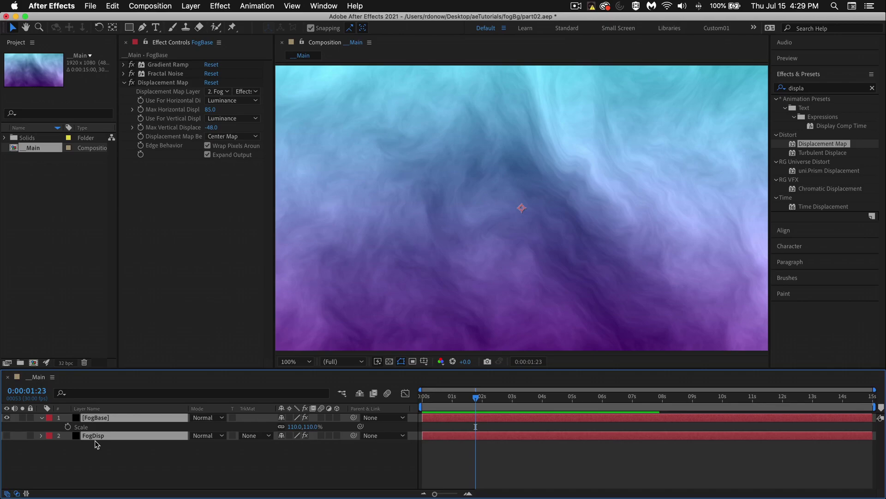
key(super+d)
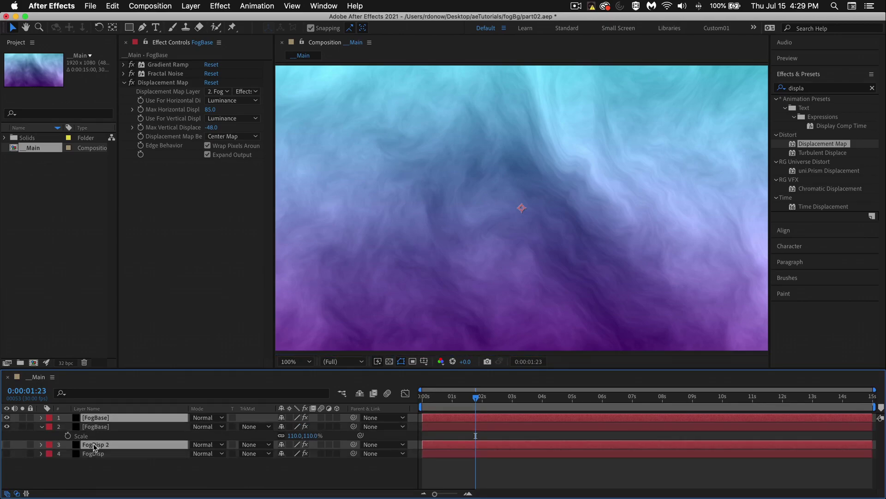
drag(96, 445, 97, 429)
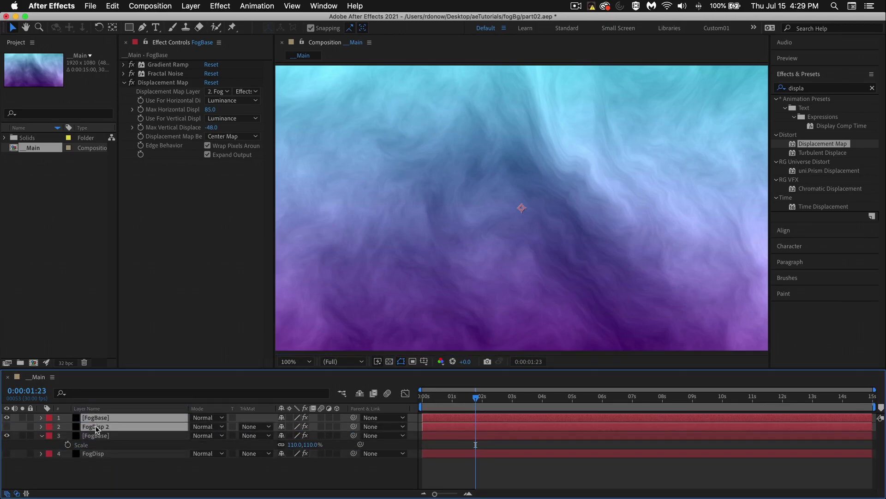
click(91, 467)
- Hide the lower FogBase copy and bring up the top FogBase's Displacement Map settings
click(41, 436)
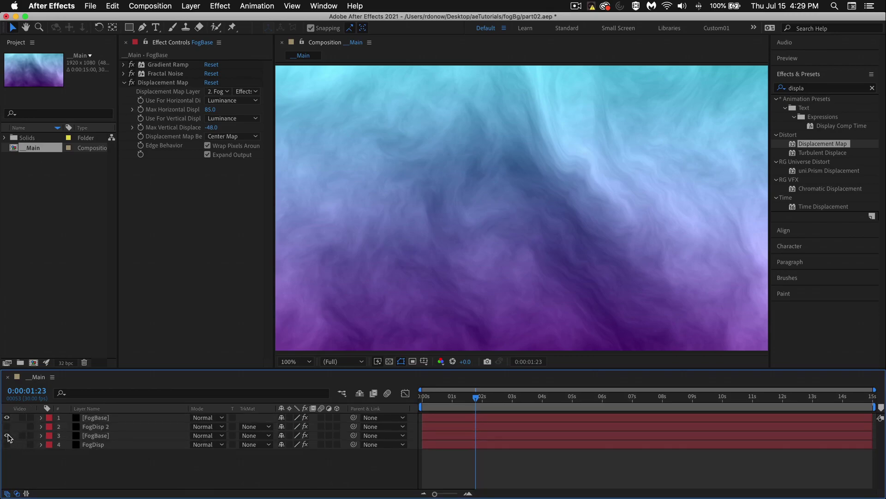
click(6, 435)
click(100, 418)
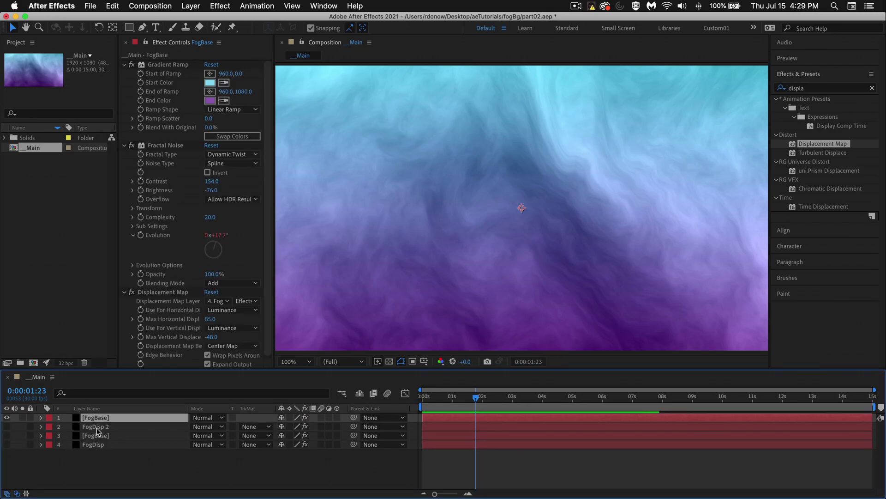
click(98, 428)
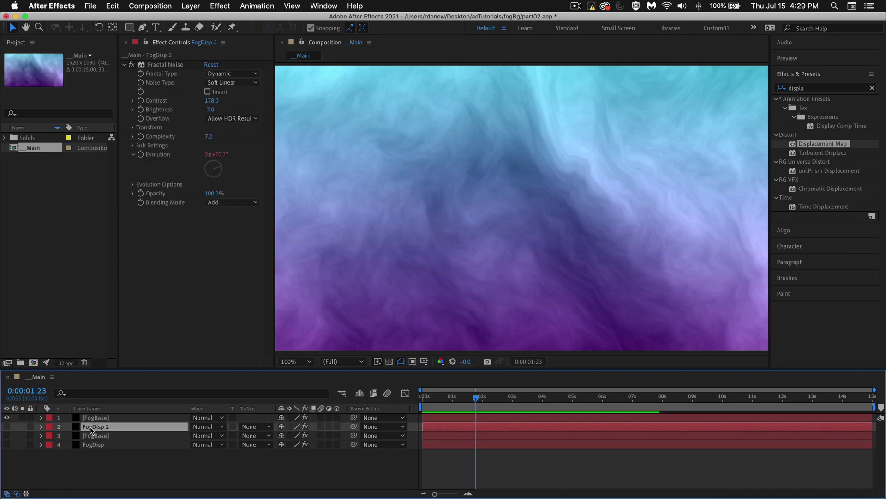
click(93, 418)
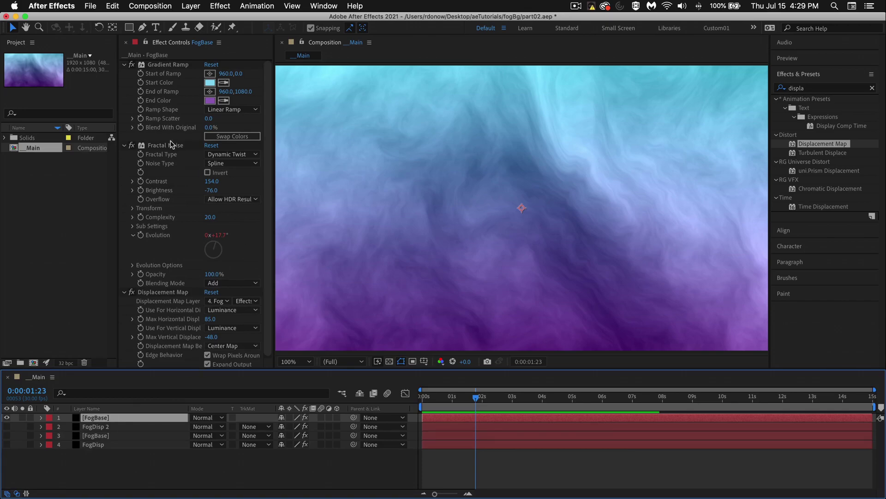
click(124, 64)
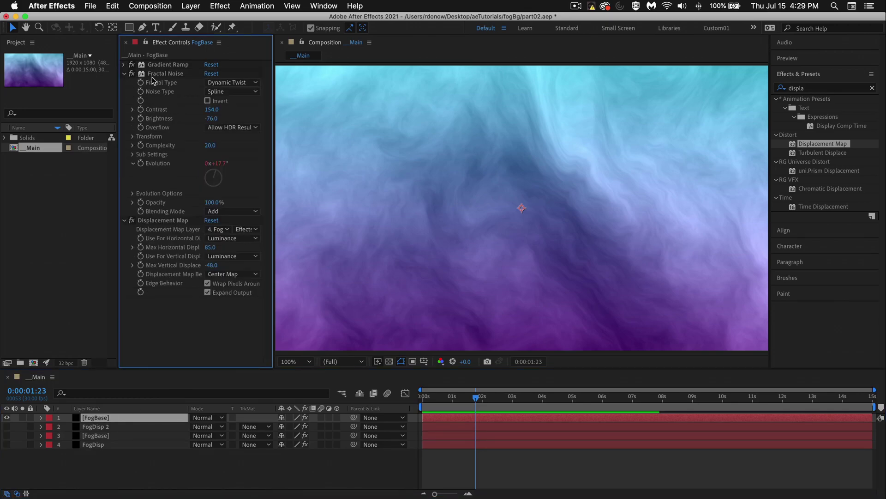
click(124, 73)
click(171, 83)
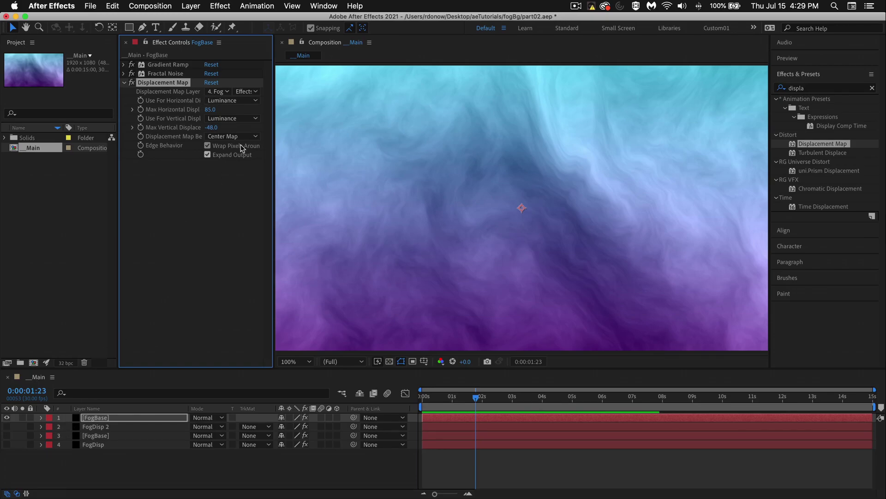
- Set the top FogBase's Displacement Map Layer to FogDisp 2 and check the other layers
click(215, 92)
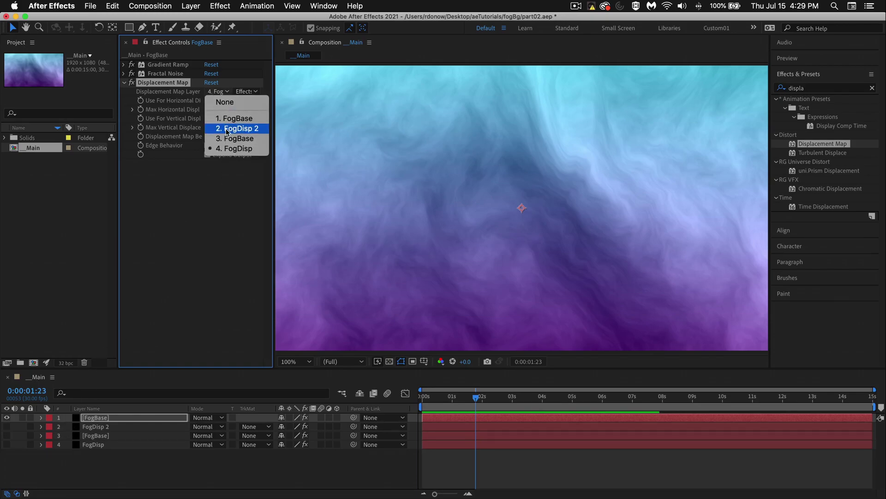
key(Escape)
click(102, 427)
click(99, 435)
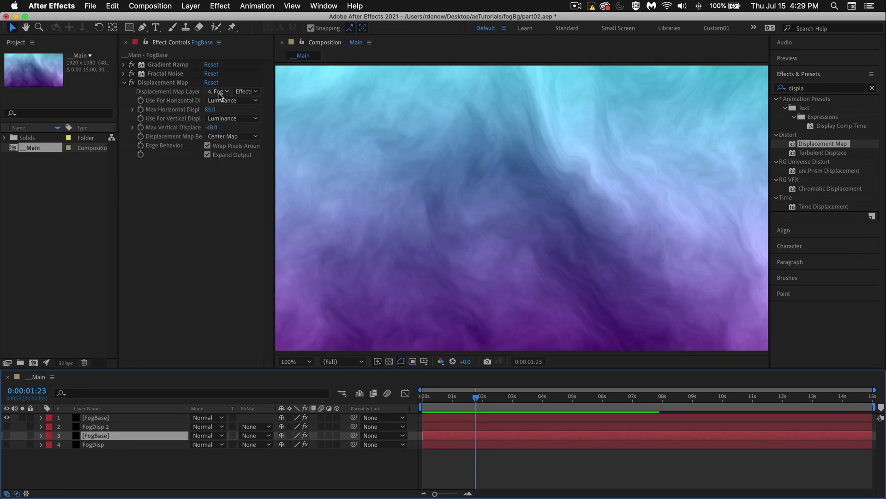
click(97, 427)
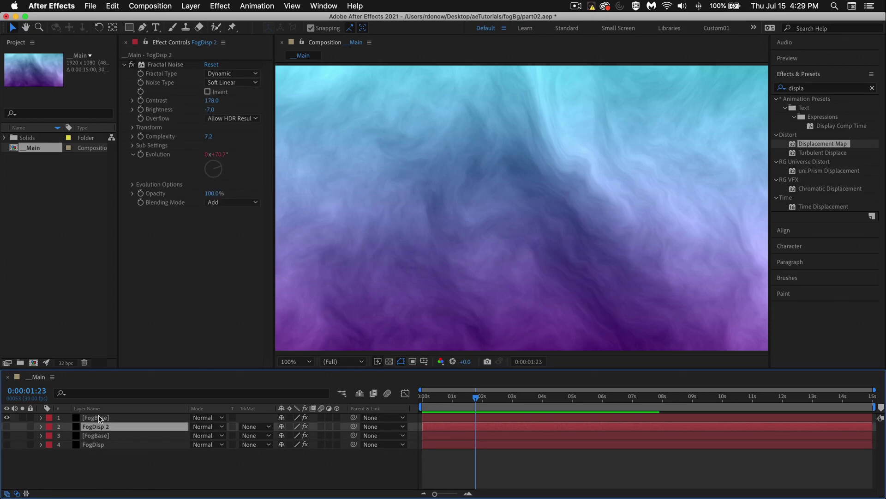
- Set the top FogBase's Fractal Noise Random Seed to 210 under Evolution Options
click(96, 418)
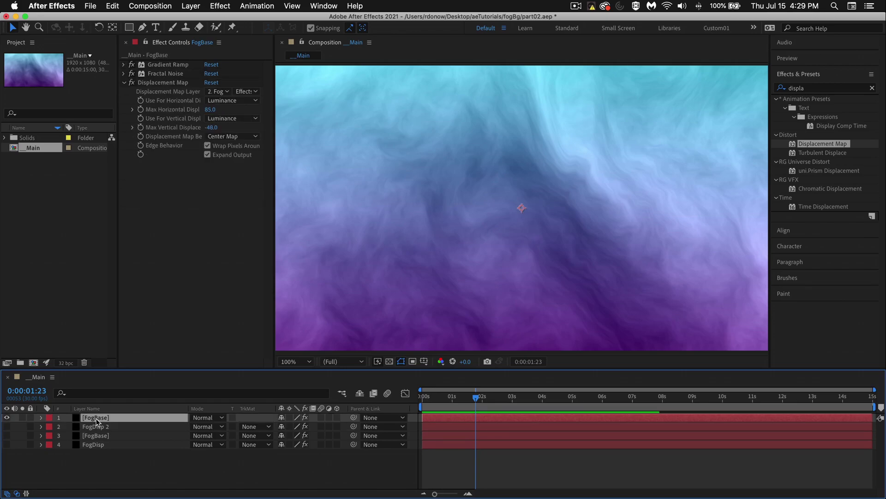
click(124, 83)
click(123, 73)
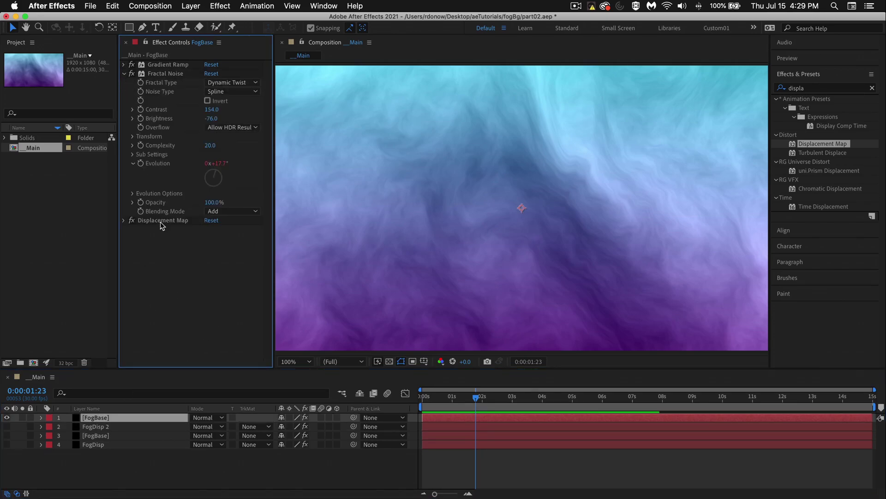
click(133, 194)
drag(207, 221, 239, 223)
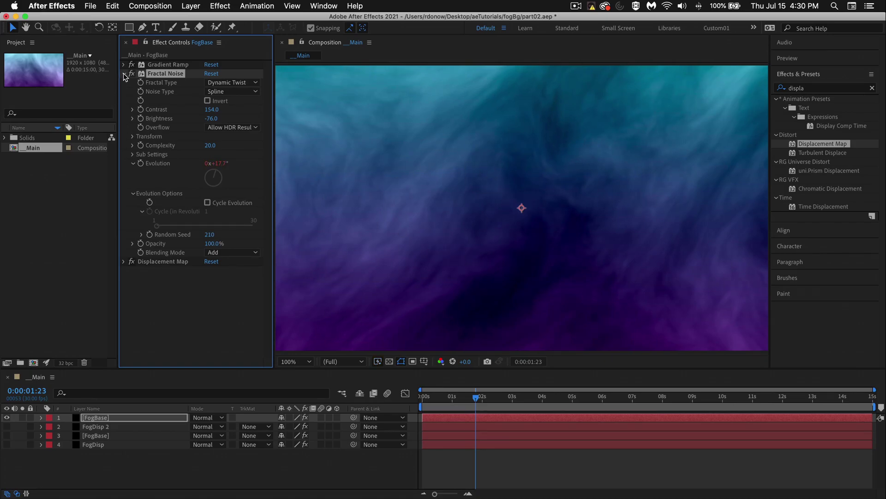
click(94, 425)
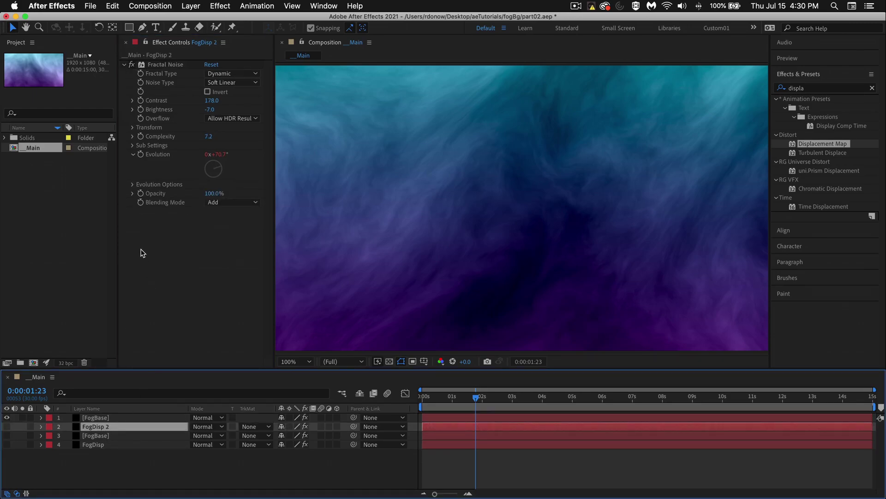
- Show only FogDisp 2, set its Random Seed to 120 and invert the noise
click(133, 185)
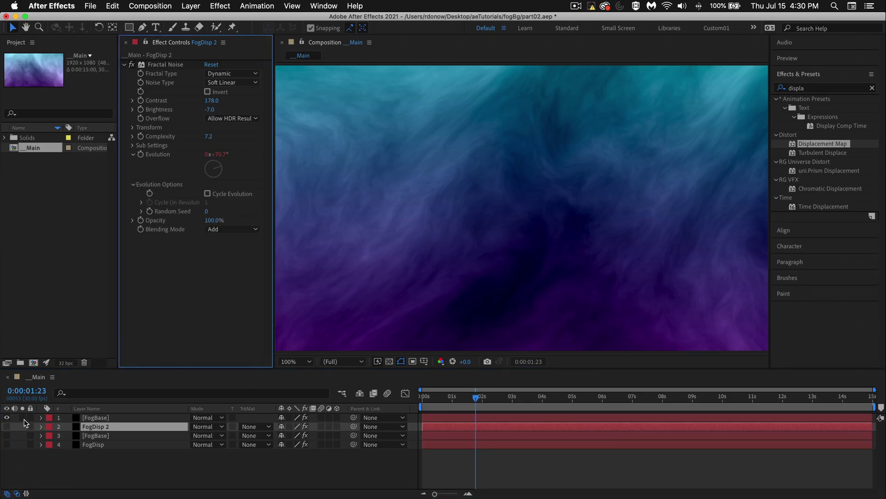
click(7, 417)
click(7, 427)
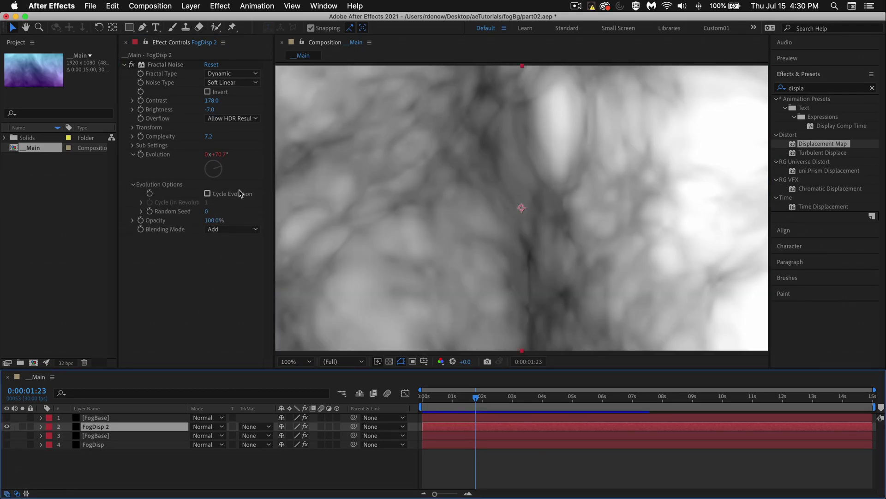
mouse_move(207, 213)
mouse_down()
mouse_move(248, 212)
mouse_move(213, 217)
mouse_up()
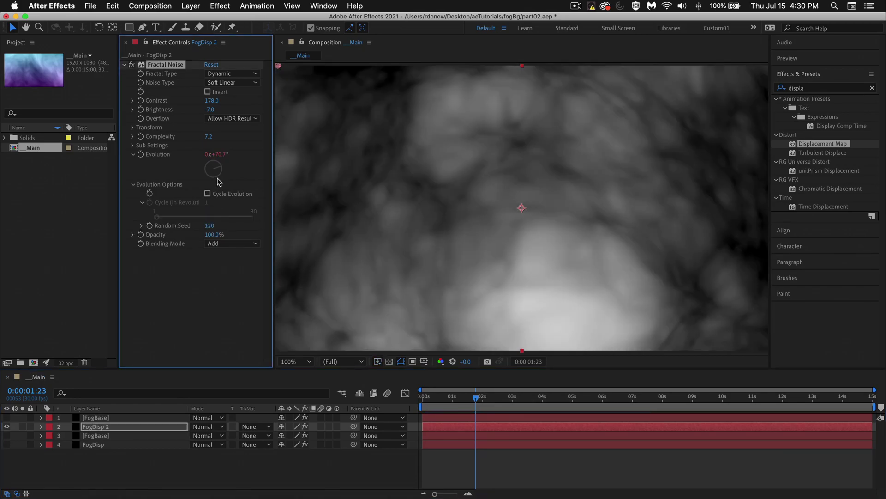
click(207, 92)
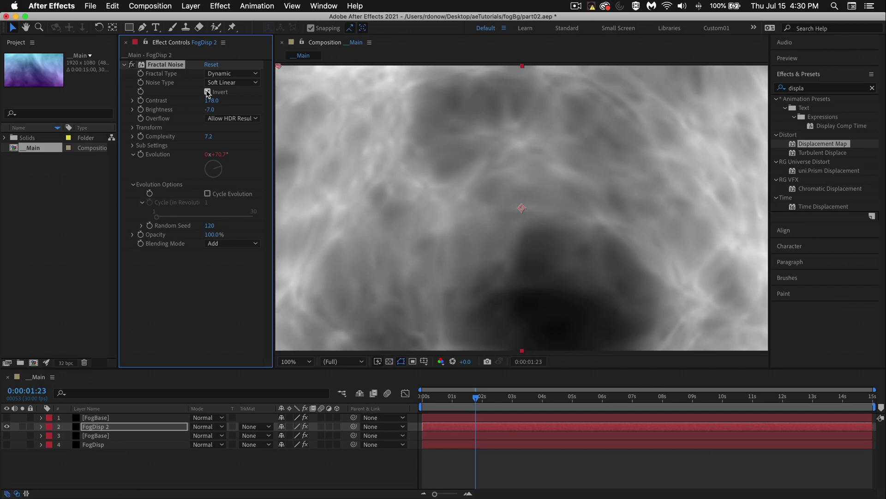
- Set FogDisp 2's Contrast to 159, Complexity to 8.9 and Transform Scale to 939
mouse_move(212, 100)
mouse_down()
mouse_move(320, 108)
mouse_move(208, 107)
mouse_up()
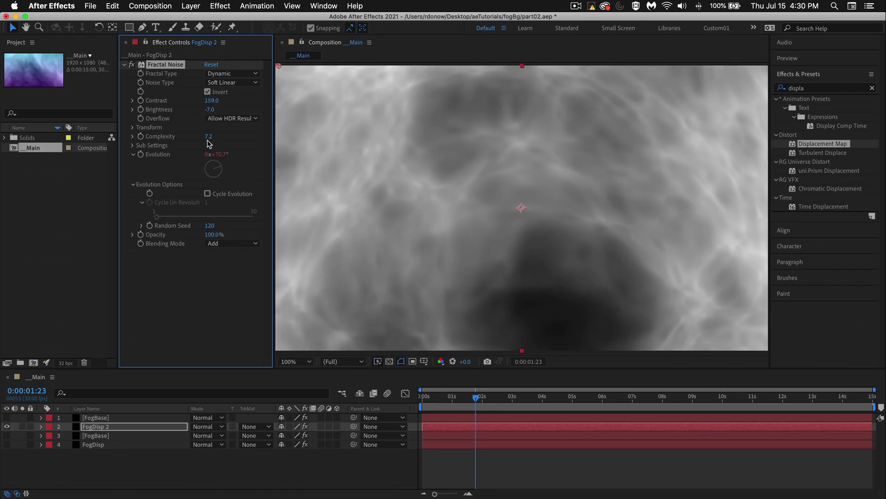
drag(206, 140, 242, 142)
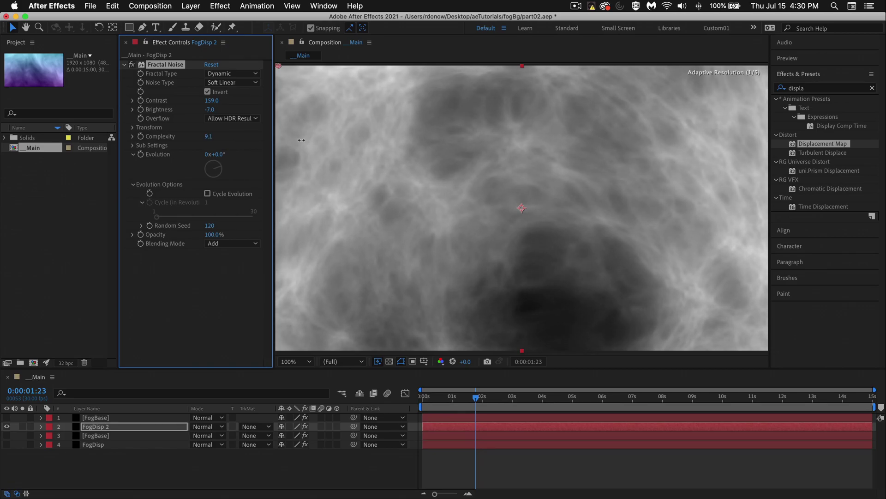
drag(301, 140, 296, 140)
click(133, 127)
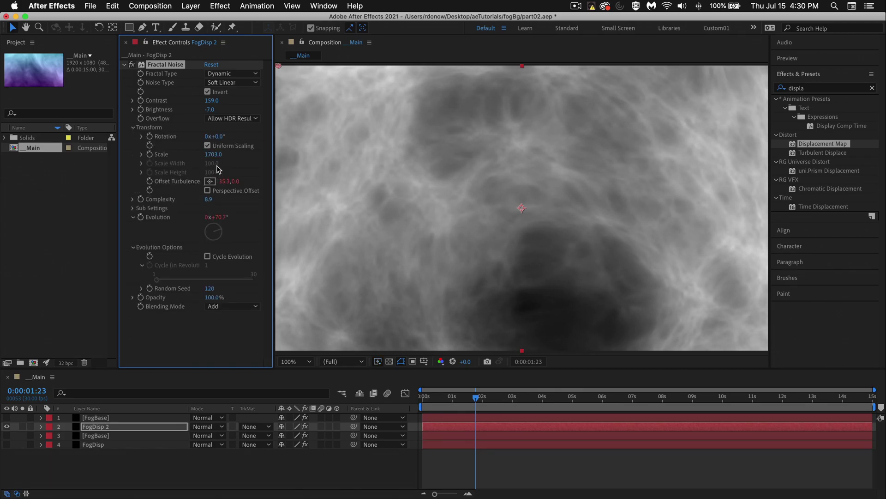
drag(214, 154, 185, 154)
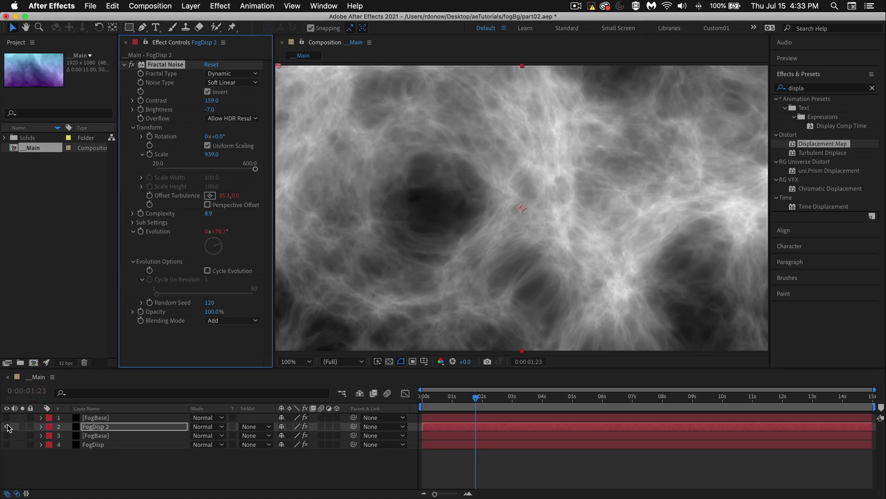
- Hide FogDisp 2 and turn both FogBase layers back on
click(7, 426)
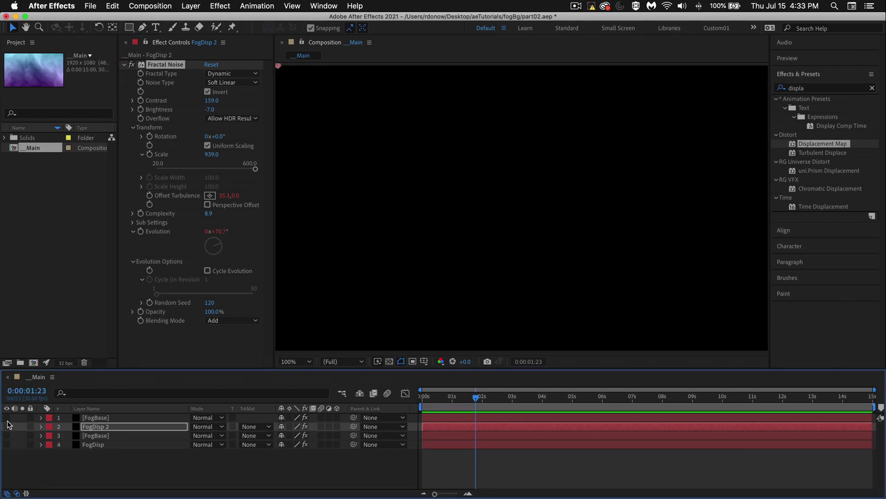
click(7, 417)
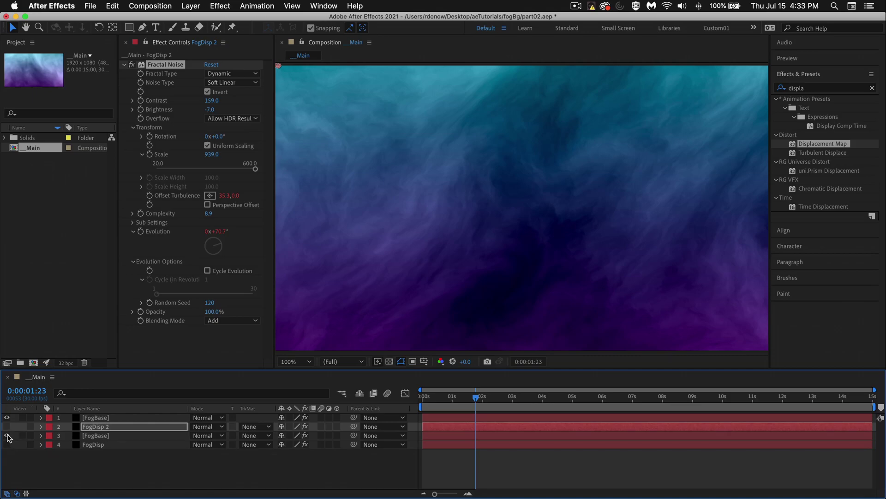
click(8, 436)
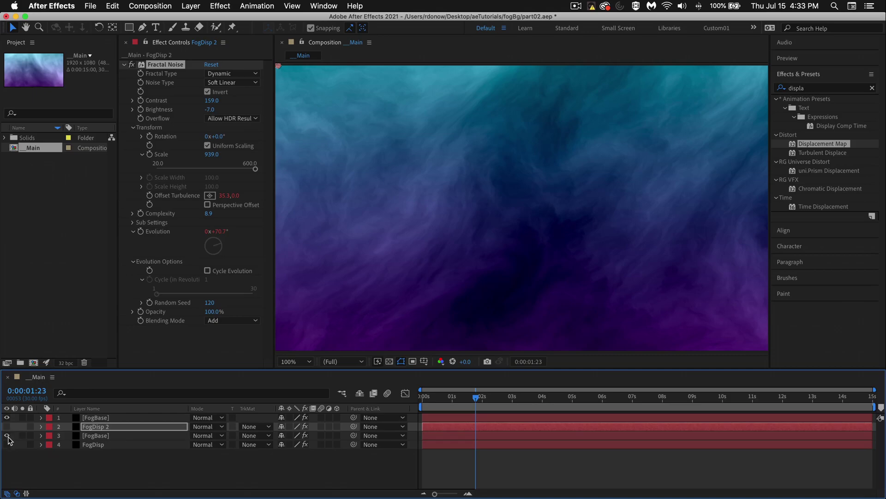
click(97, 417)
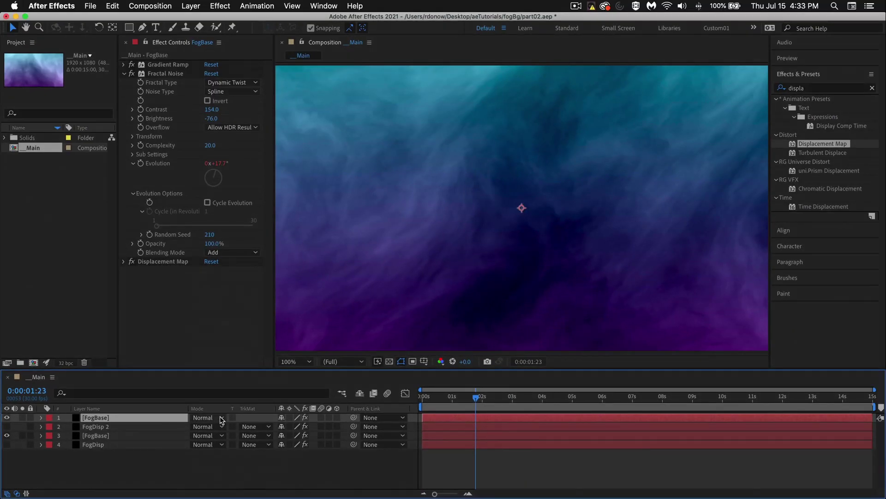
- Try Overlay and Difference, then set the top FogBase to Soft Light blending
click(220, 418)
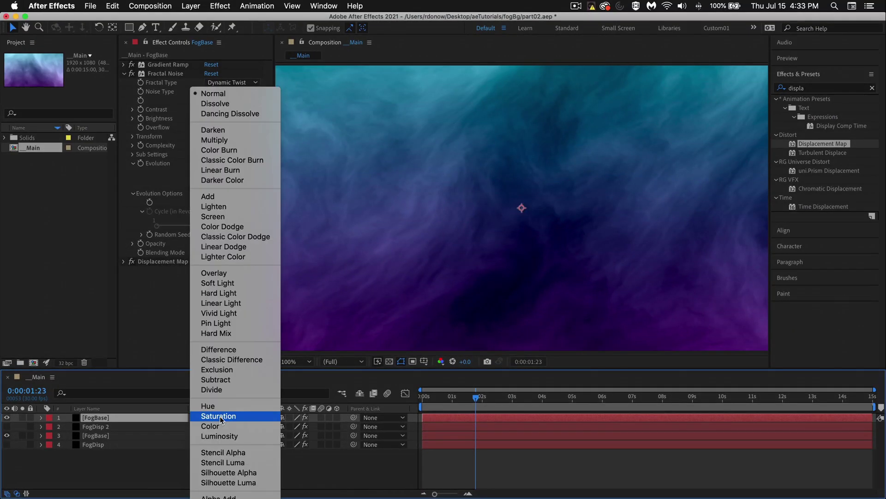
click(233, 275)
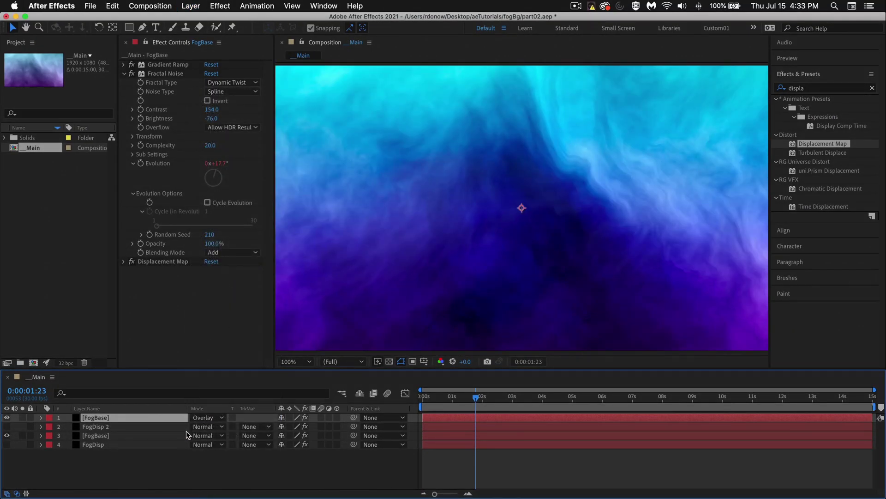
click(214, 417)
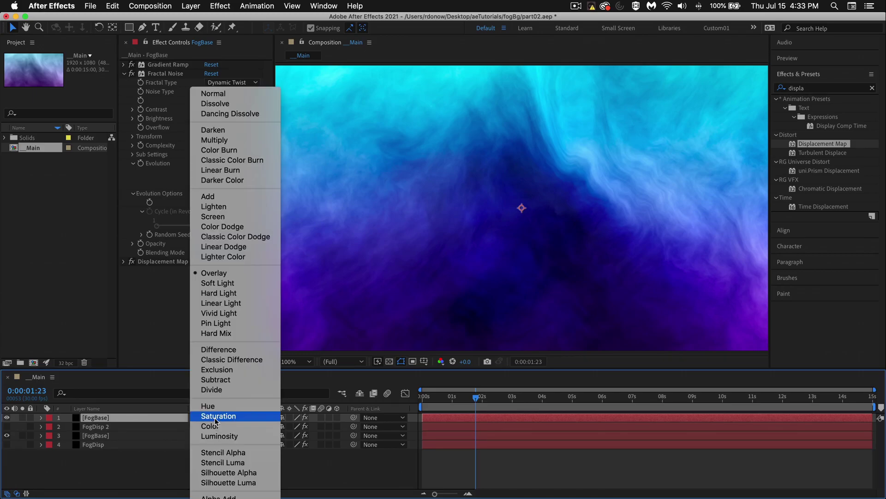
click(240, 350)
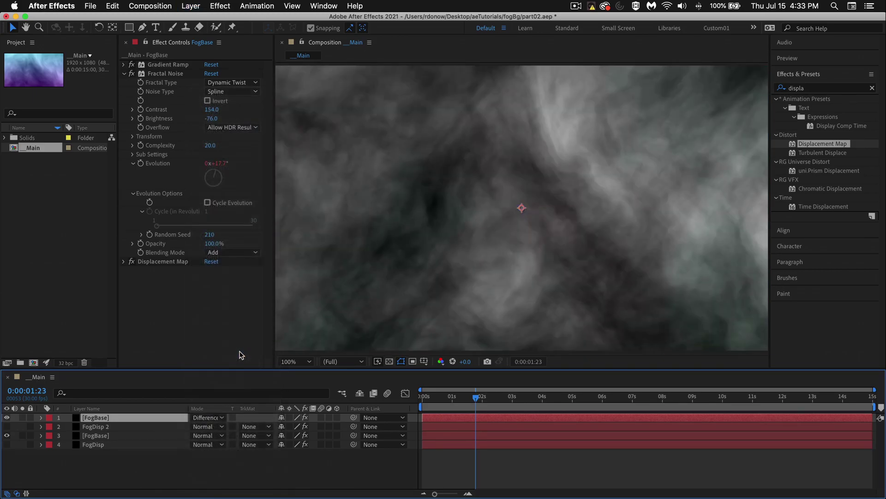
click(213, 417)
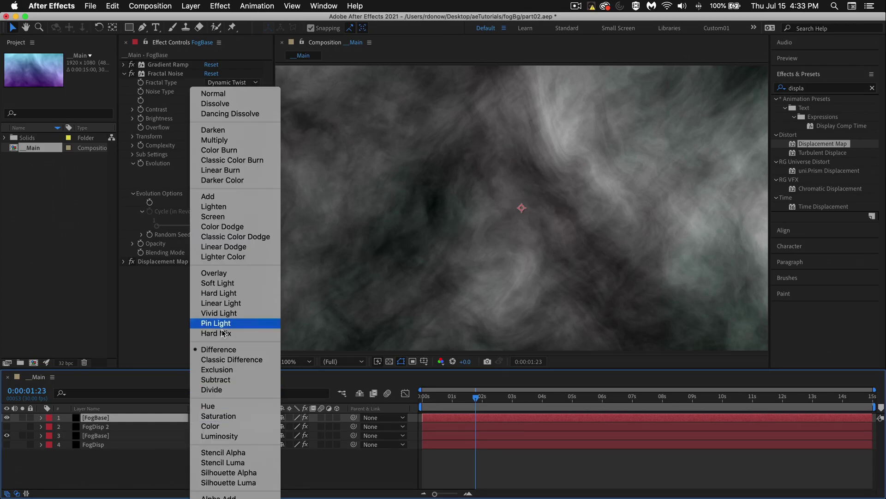
click(240, 282)
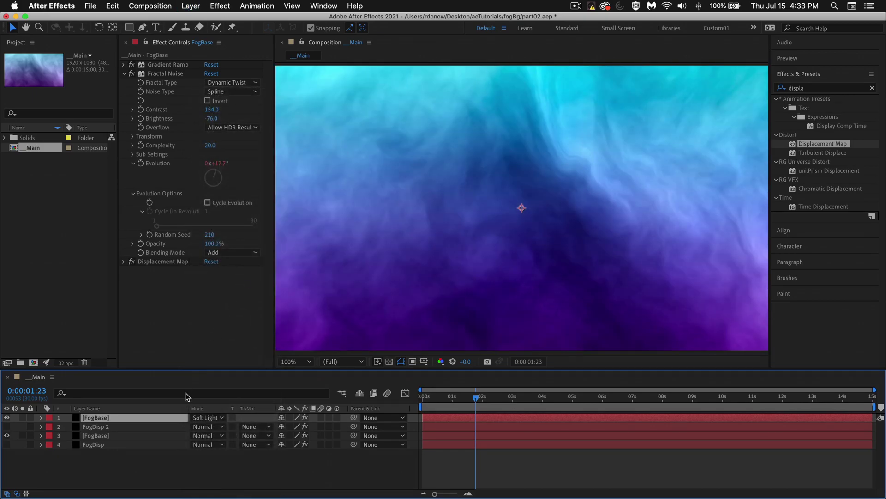
click(6, 434)
click(7, 435)
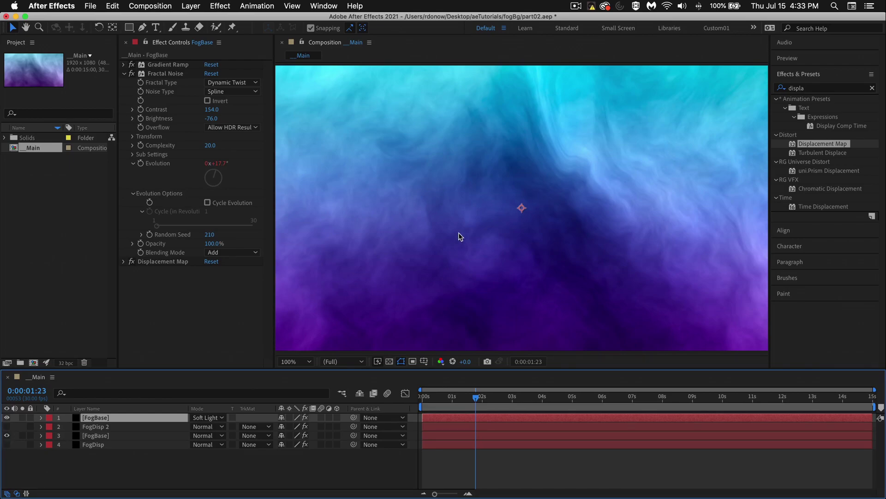